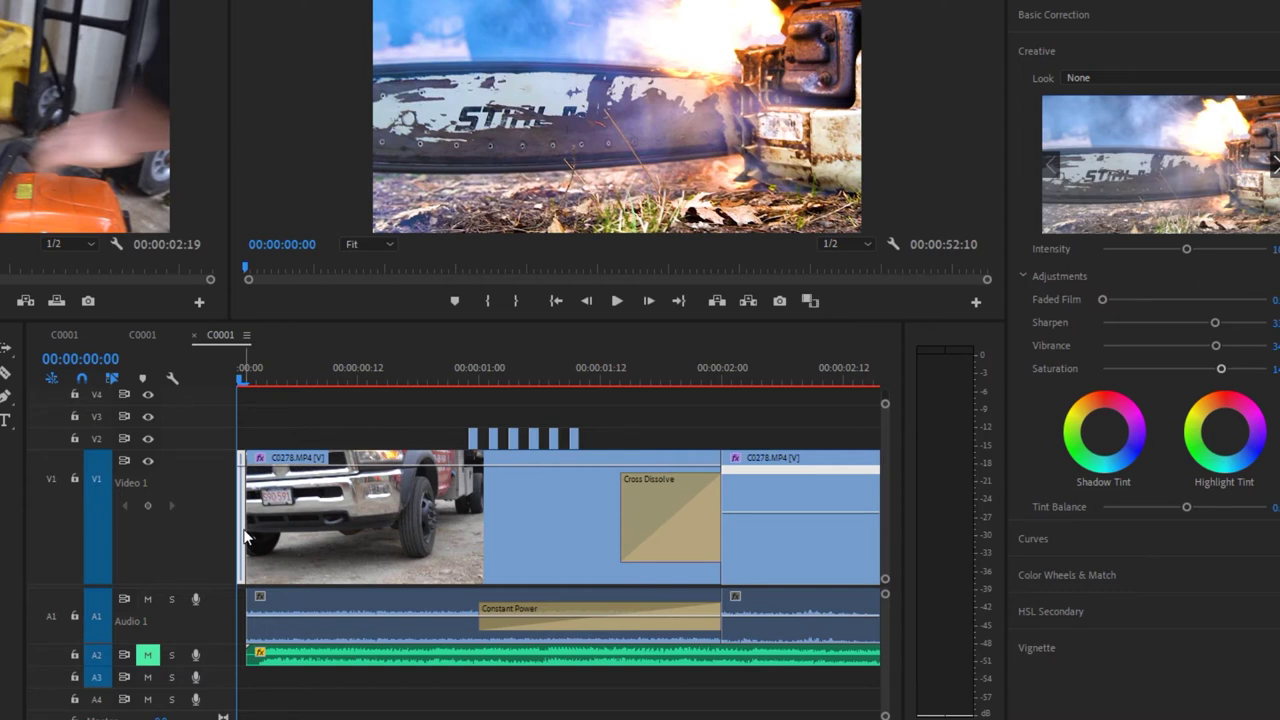
Cancel the still-frame export, collapse Lumetri's Creative section, and move the playhead to 00:00:00:20
left_click(779, 300)
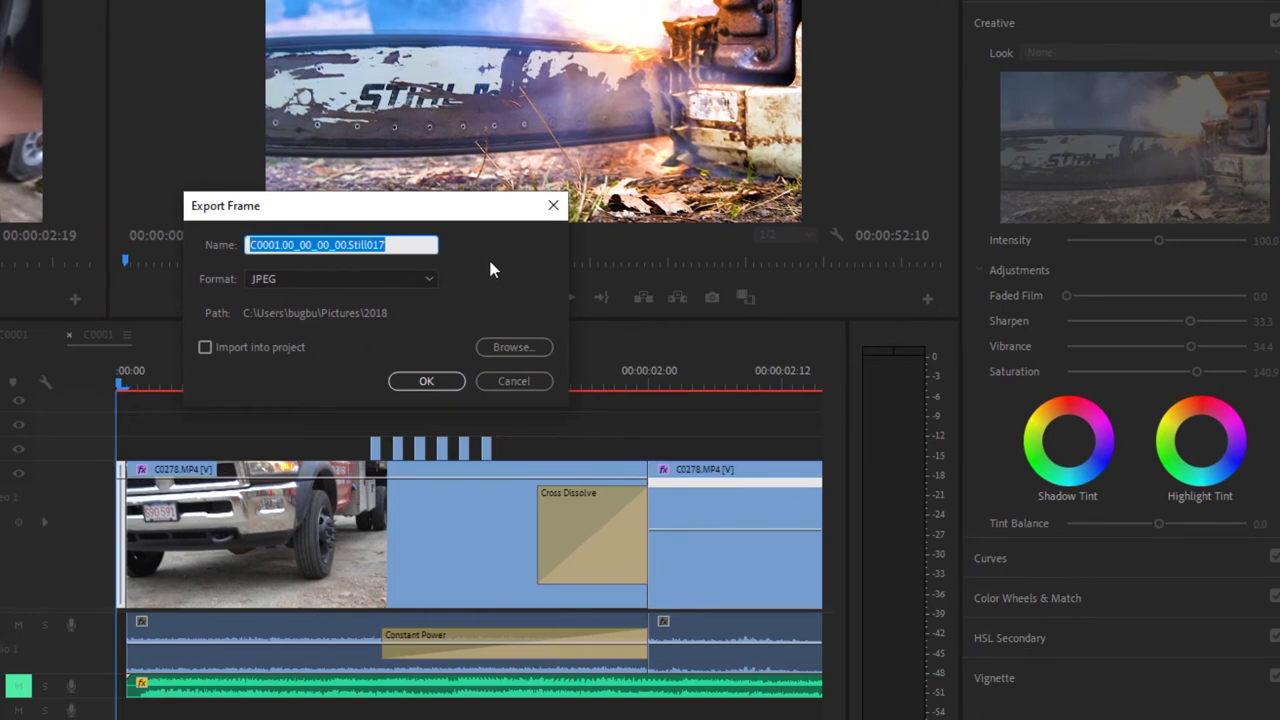
left_click(543, 213)
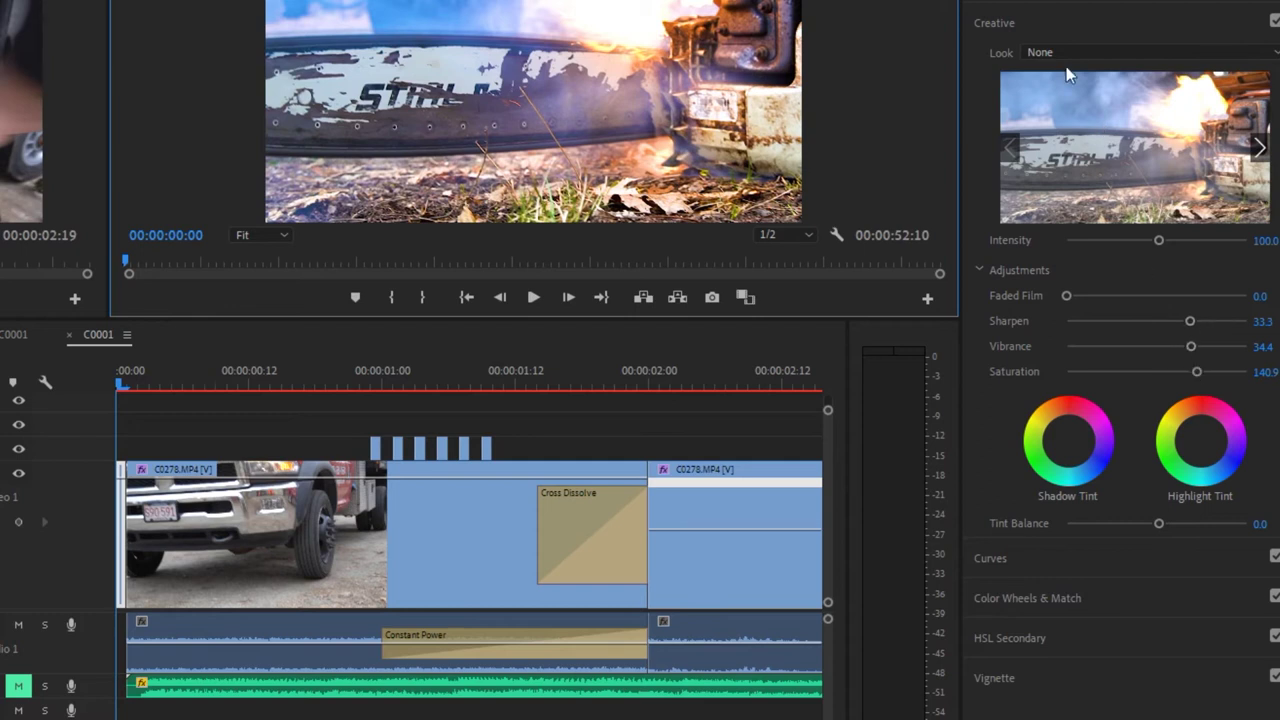
left_click(1038, 16)
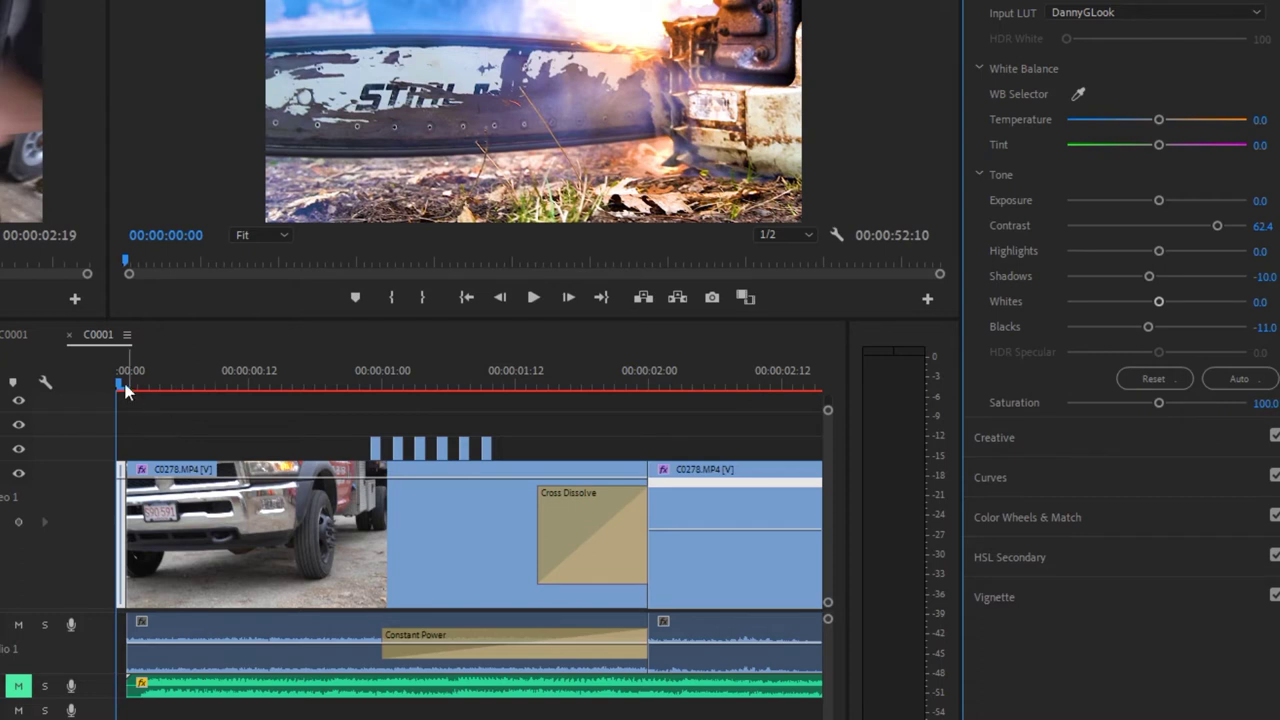
left_click_drag(119, 392, 359, 390)
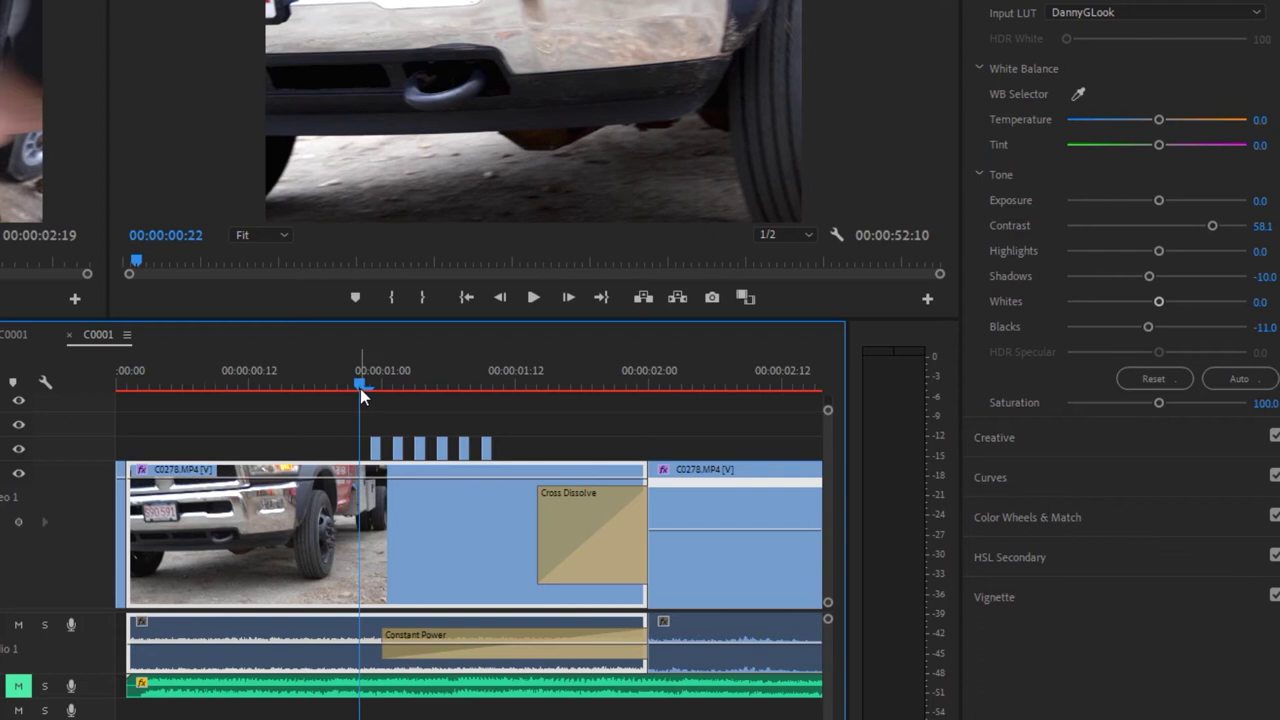
Step frame by frame across the truck cut from 00:00:00:22 to 00:00:01:04
left_click_drag(360, 388, 369, 388)
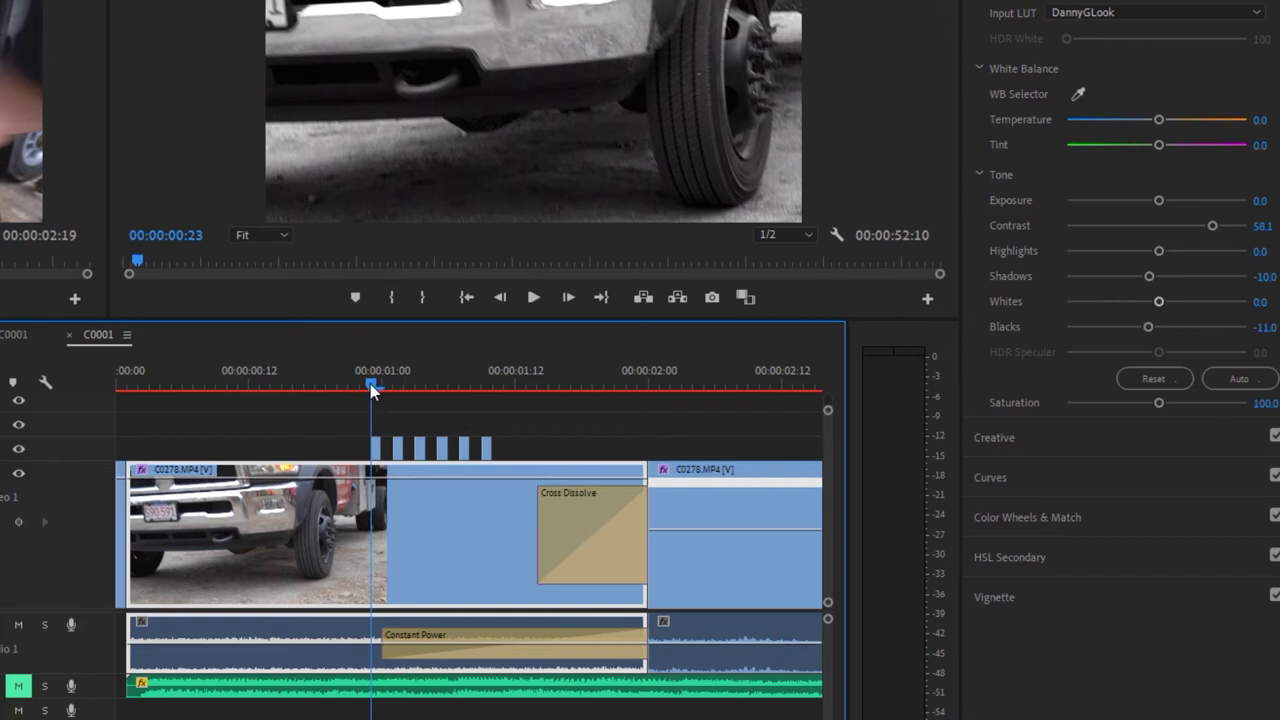
left_click_drag(373, 382, 372, 386)
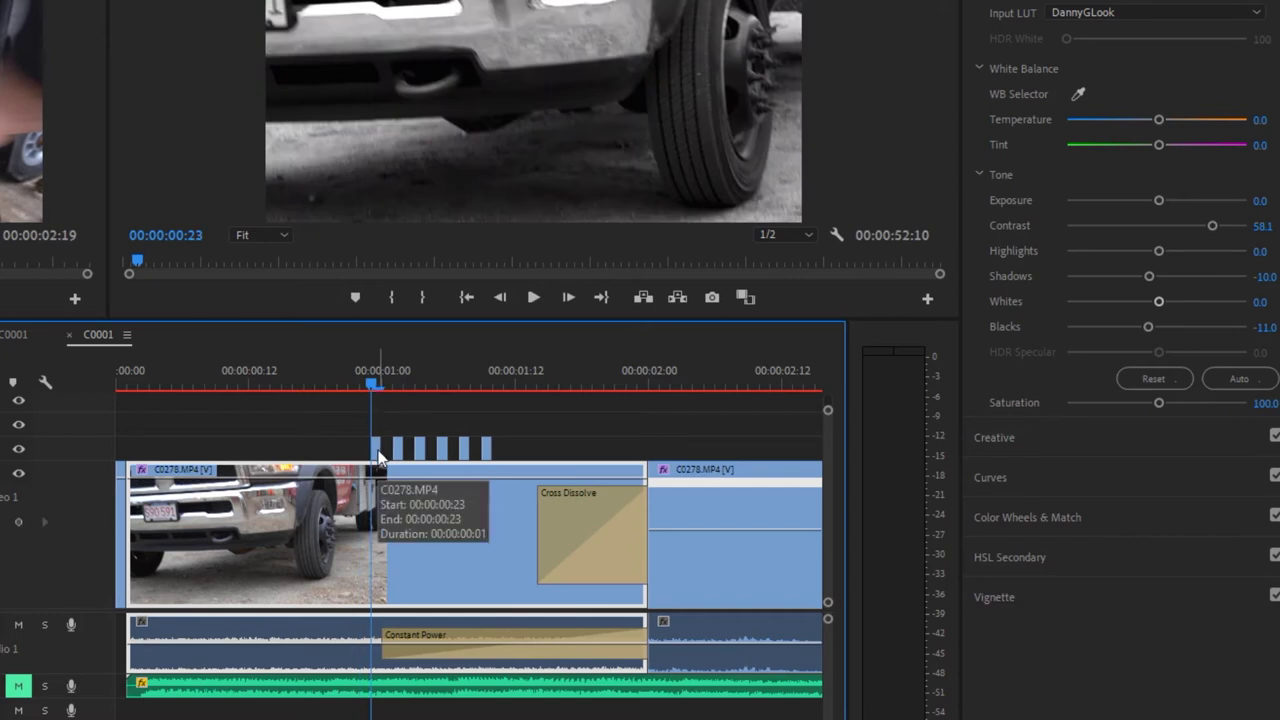
key("Right")
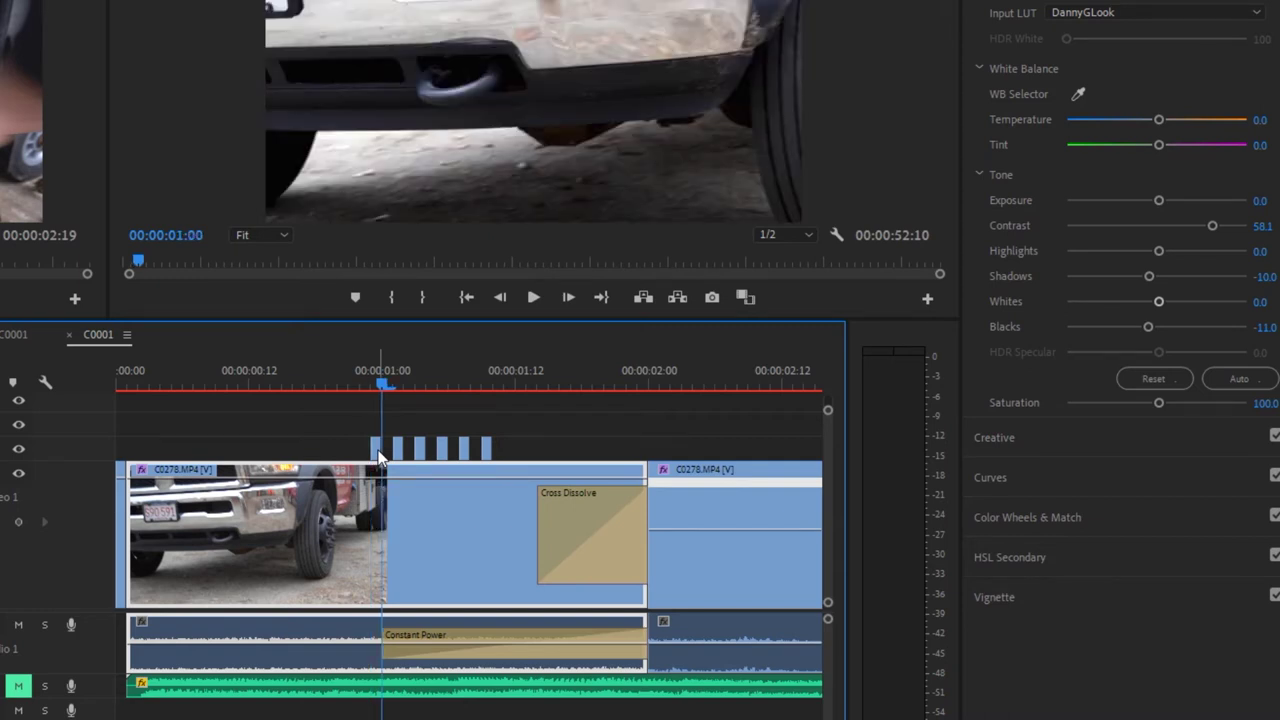
key("Right")
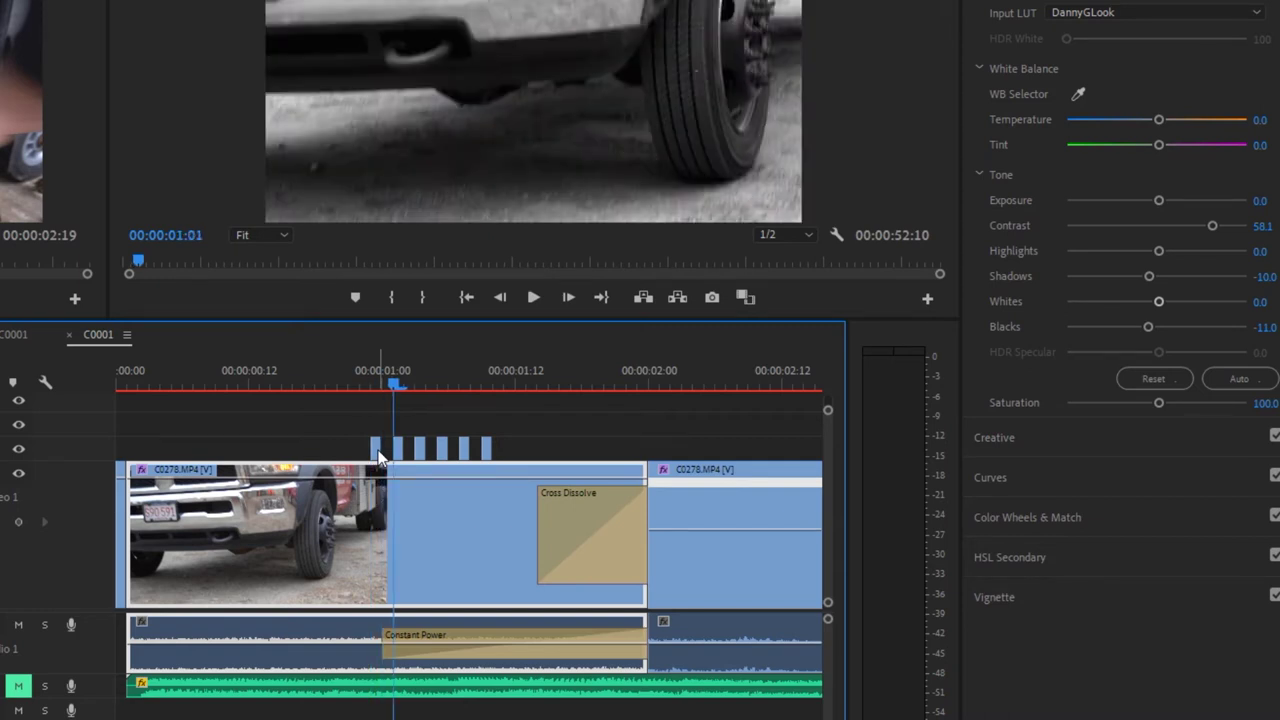
key("Right")
key("Right")
key("Right")
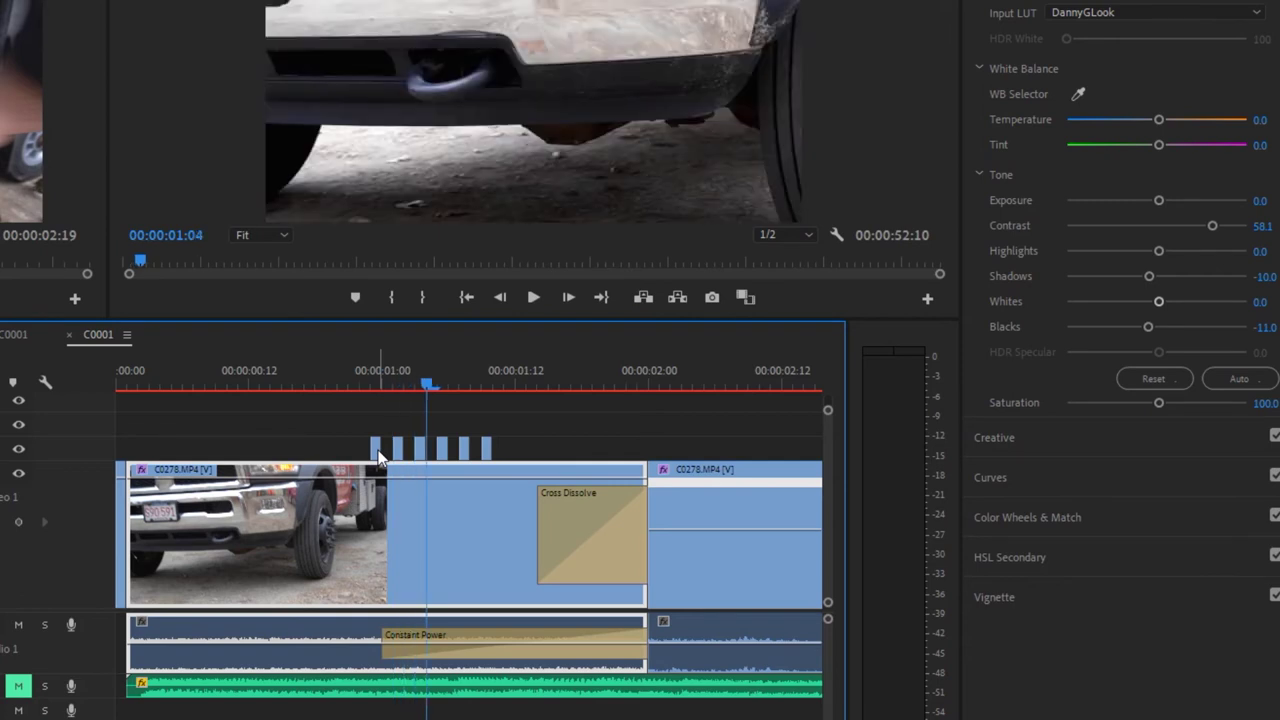
Play the cut from 00:00:00:19, then park on the greyscale frame at 00:00:01:01
left_click_drag(428, 380, 332, 397)
key("space")
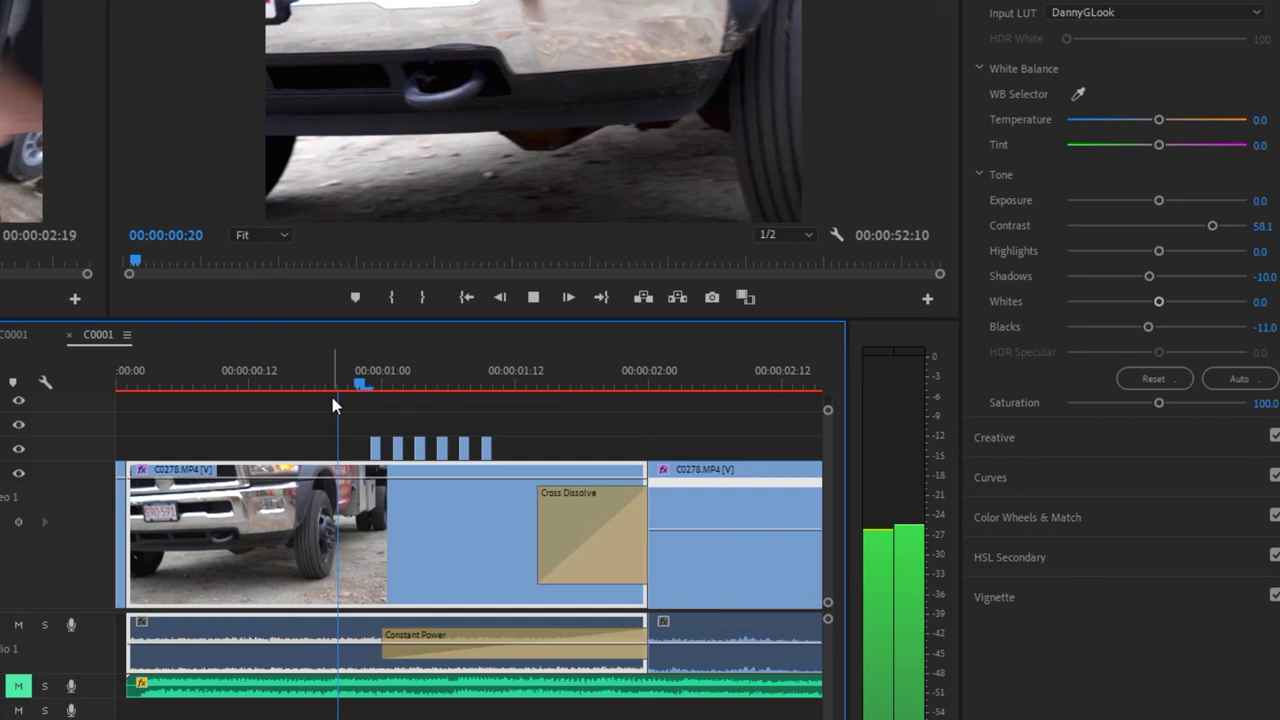
left_click_drag(511, 386, 338, 396)
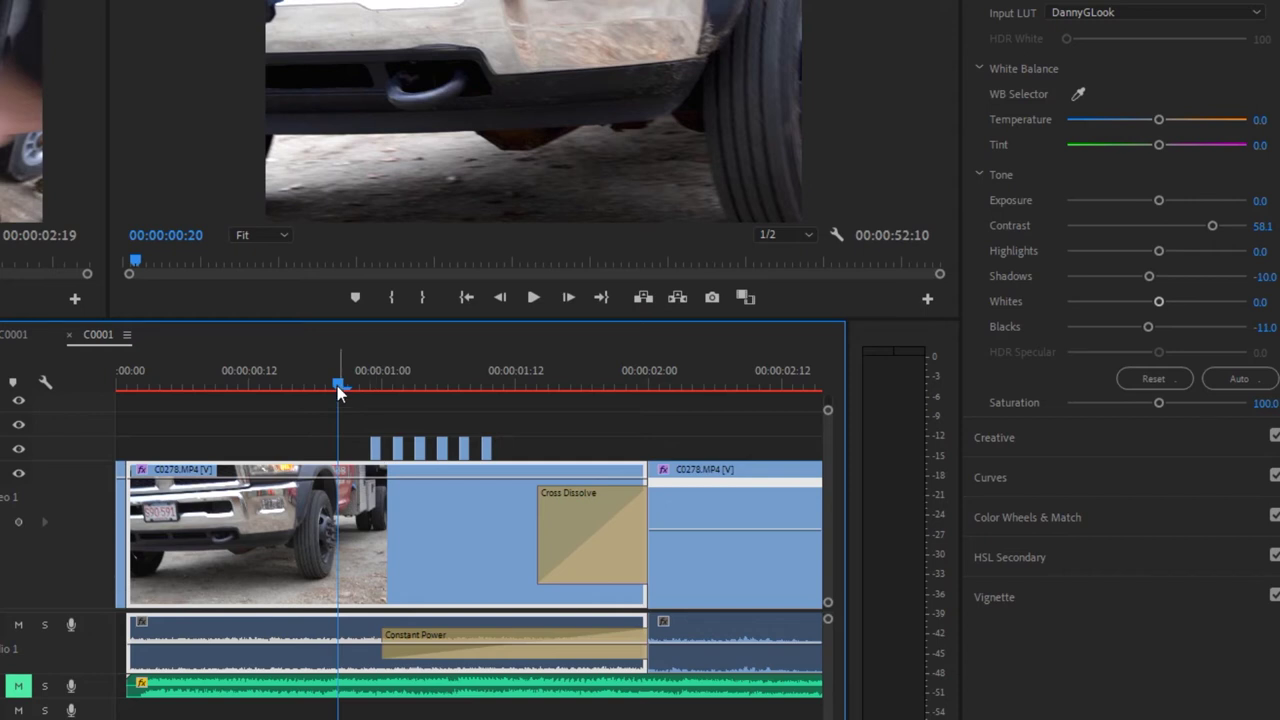
left_click(369, 385)
Zoom the timeline out and play the truck clip from 00:00:02:02 to 00:00:02:22
key("minus")
key("minus")
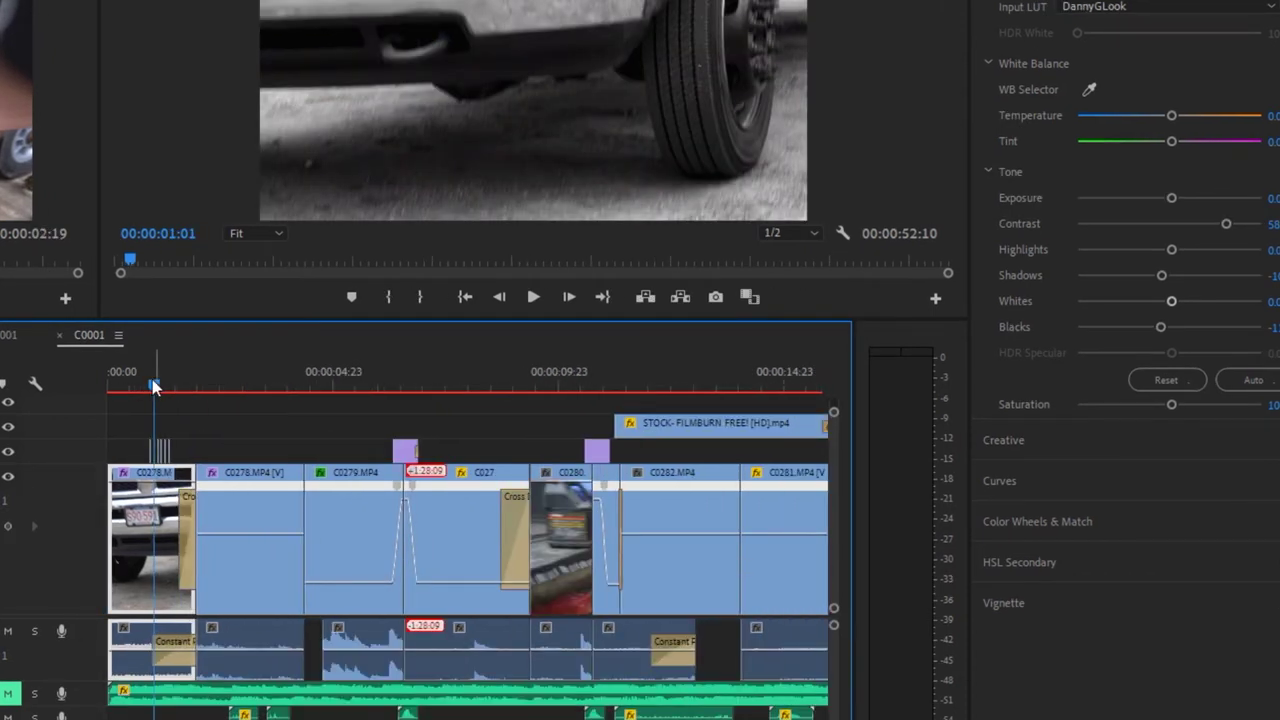
left_click_drag(153, 386, 199, 390)
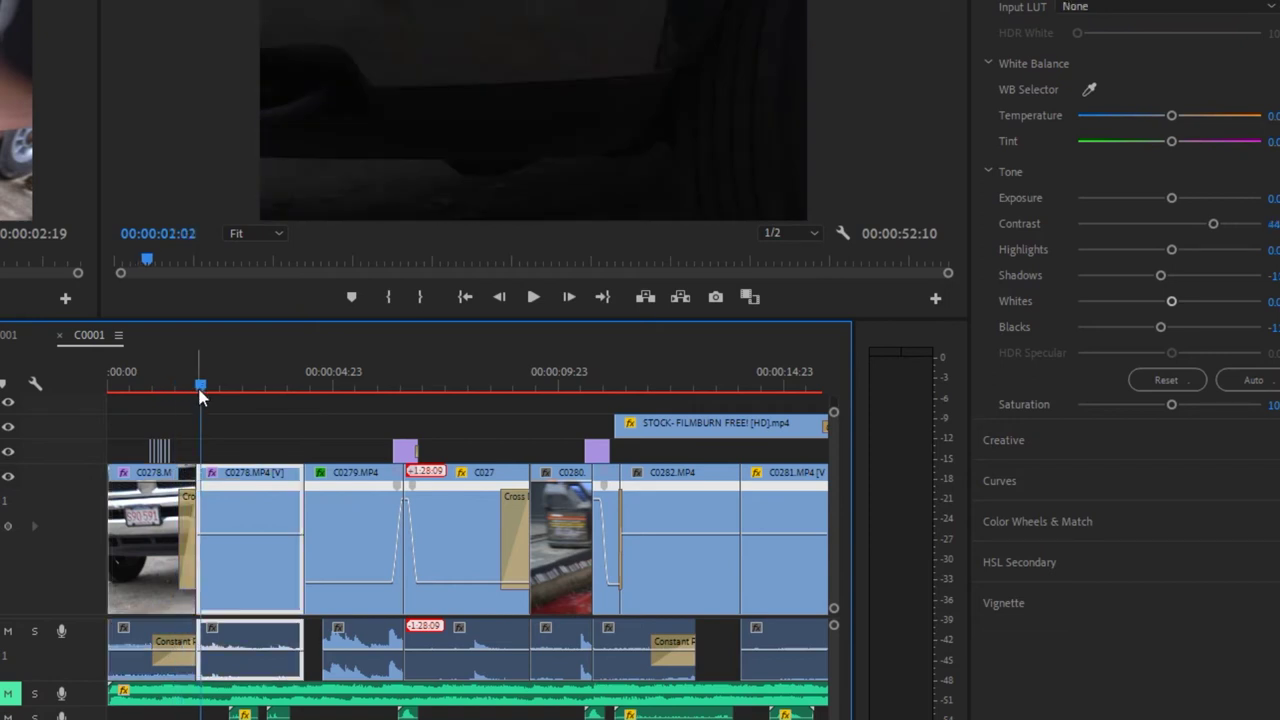
key("space")
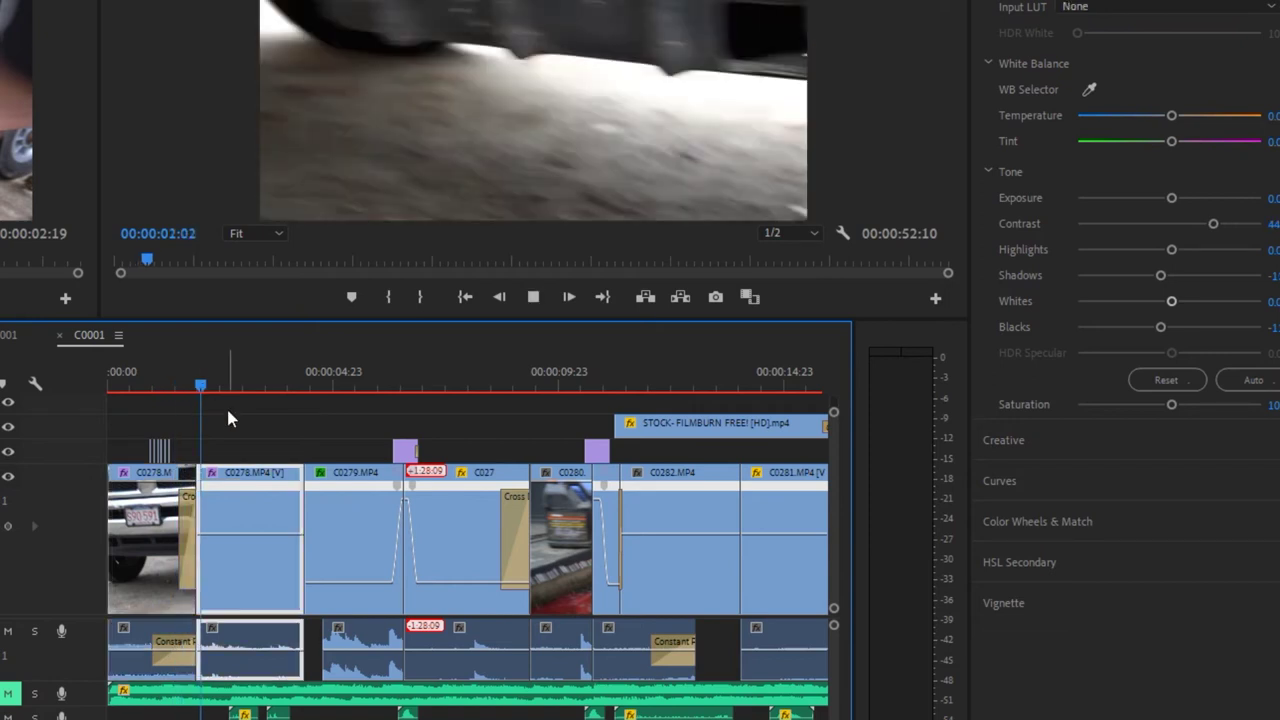
key("space")
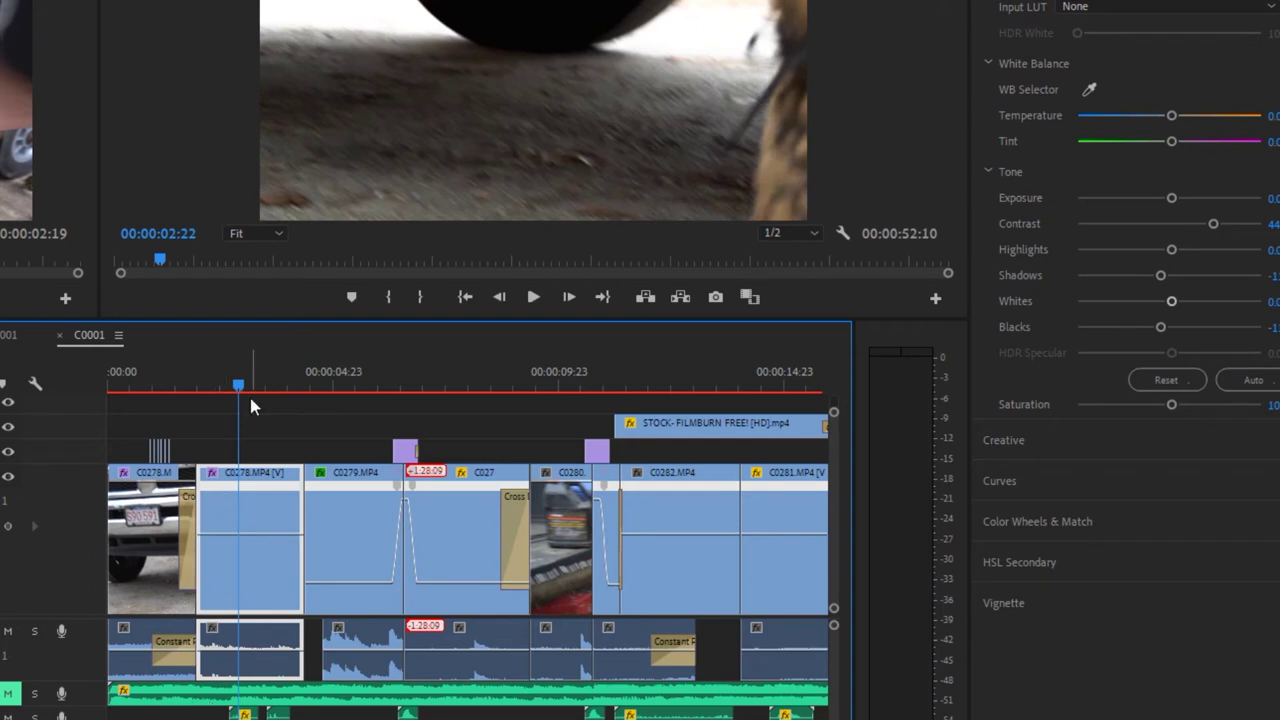
Replay from 00:00:02:15 through the boot shot, then scrub into C0279 at 00:00:05:20
left_click_drag(238, 386, 227, 393)
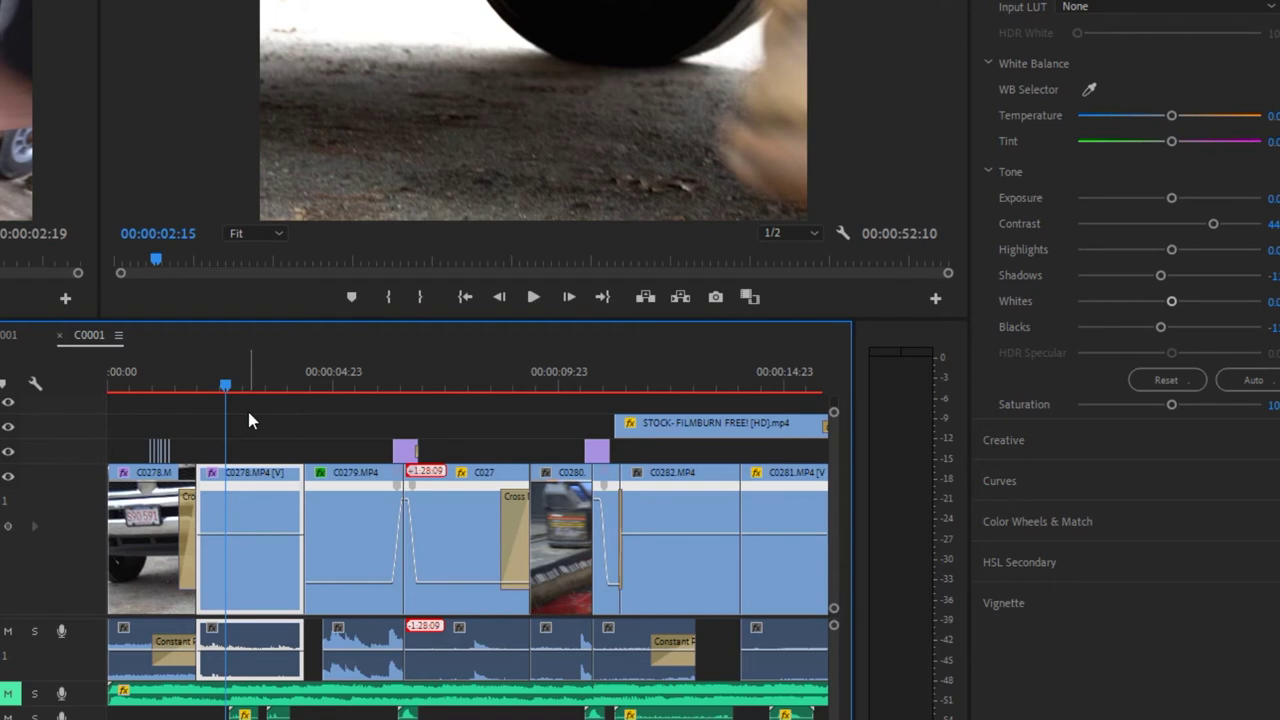
key("space")
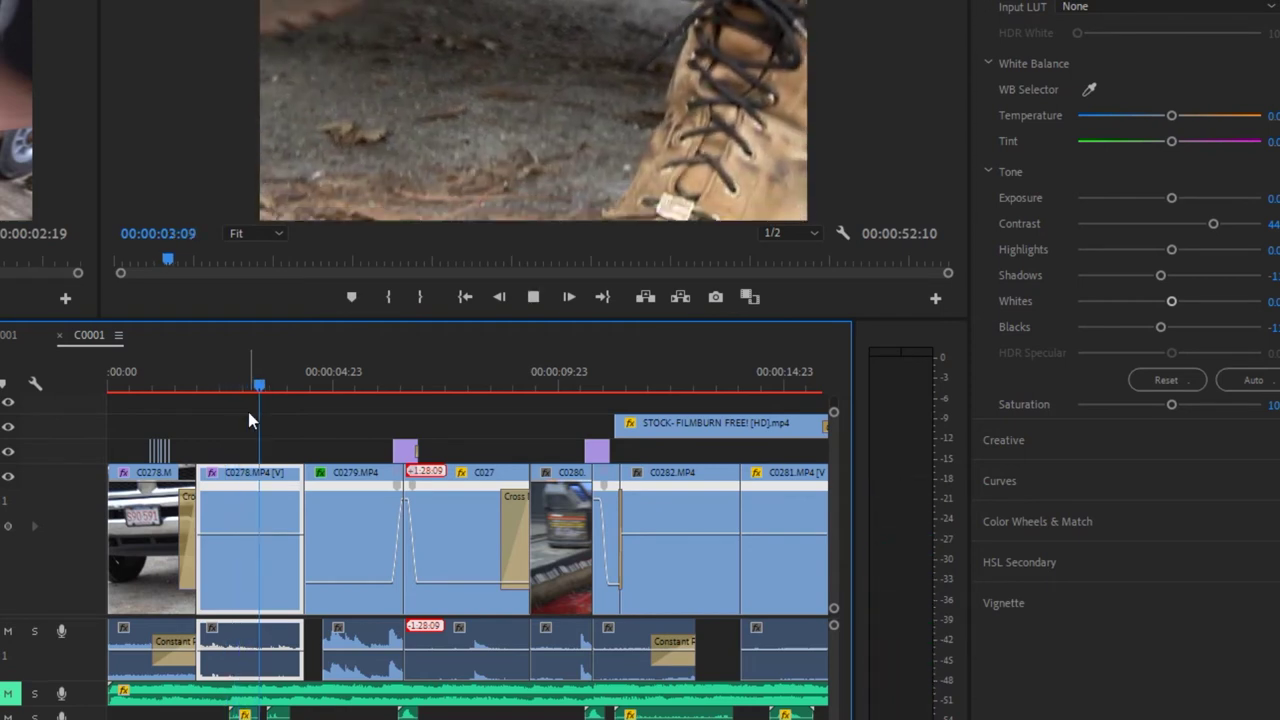
key("space")
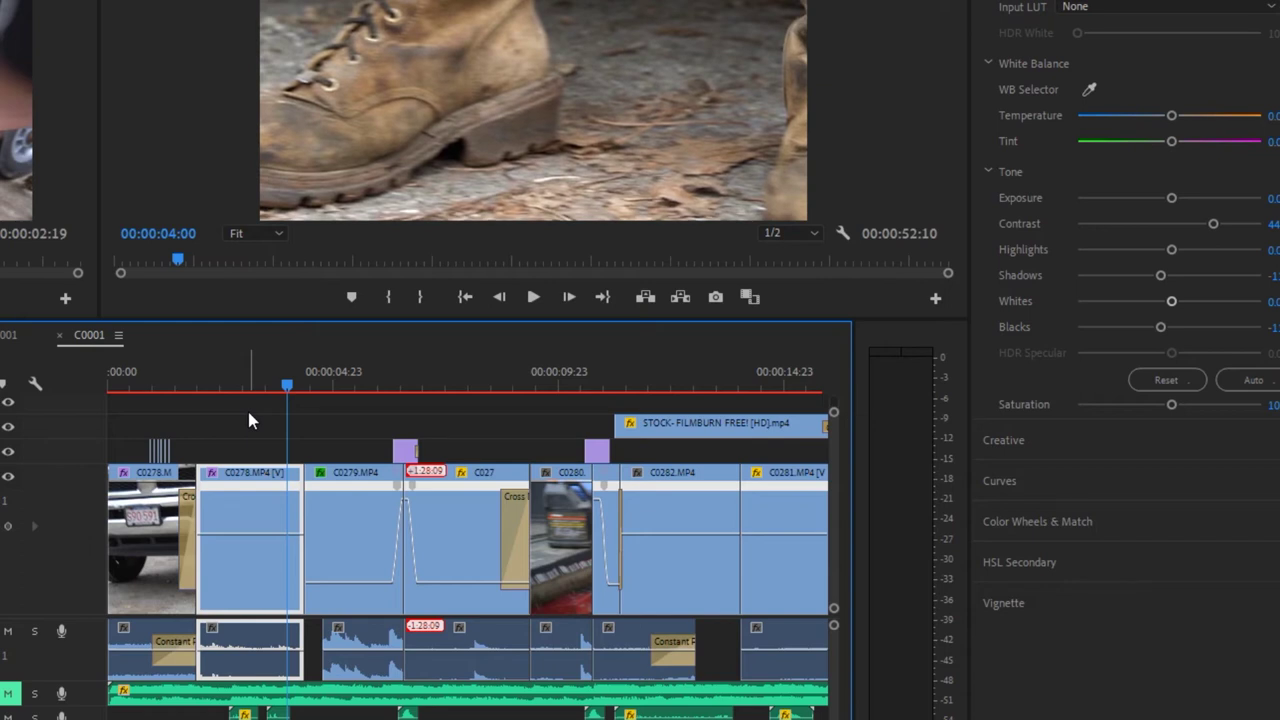
key("space")
key("space")
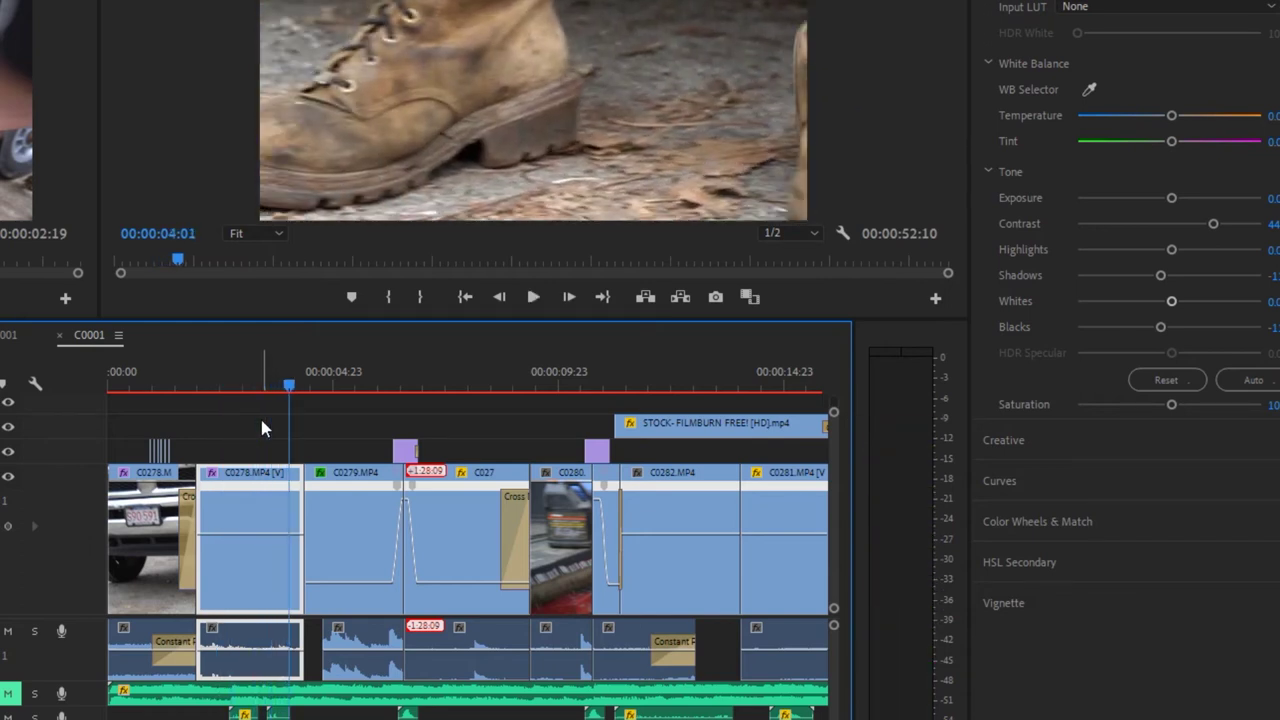
left_click_drag(292, 386, 314, 391)
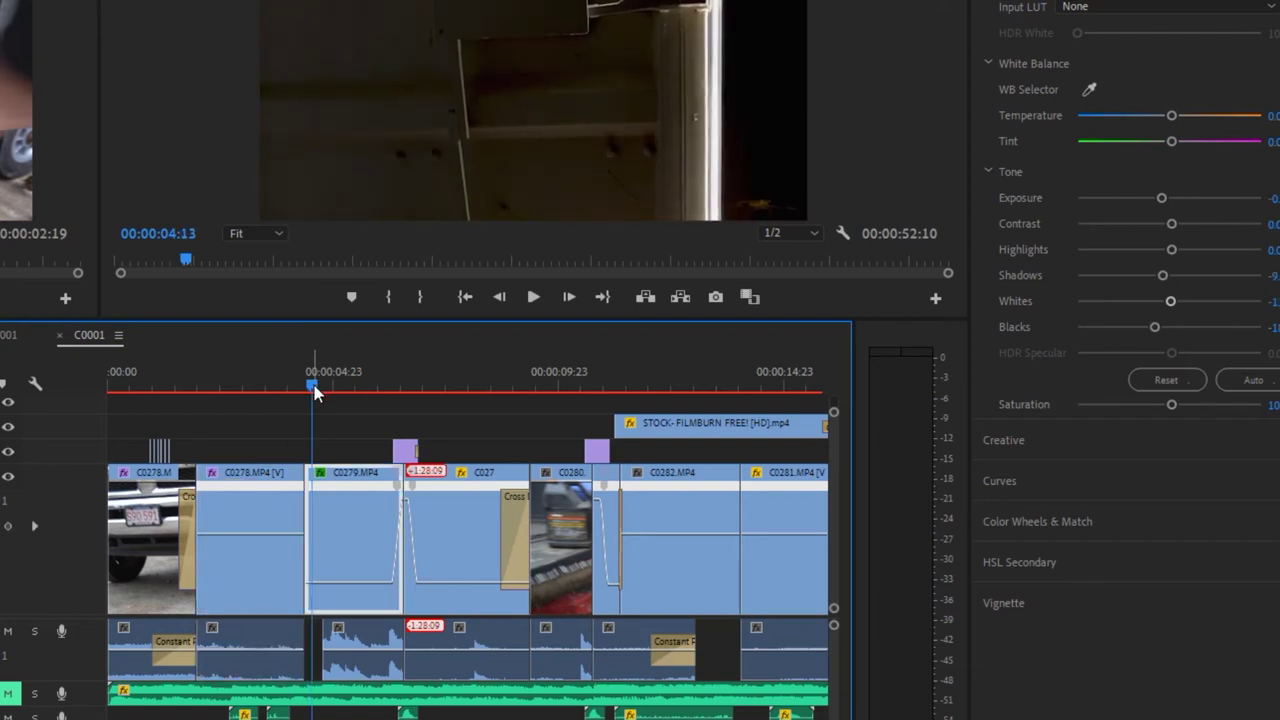
left_click_drag(315, 393, 370, 388)
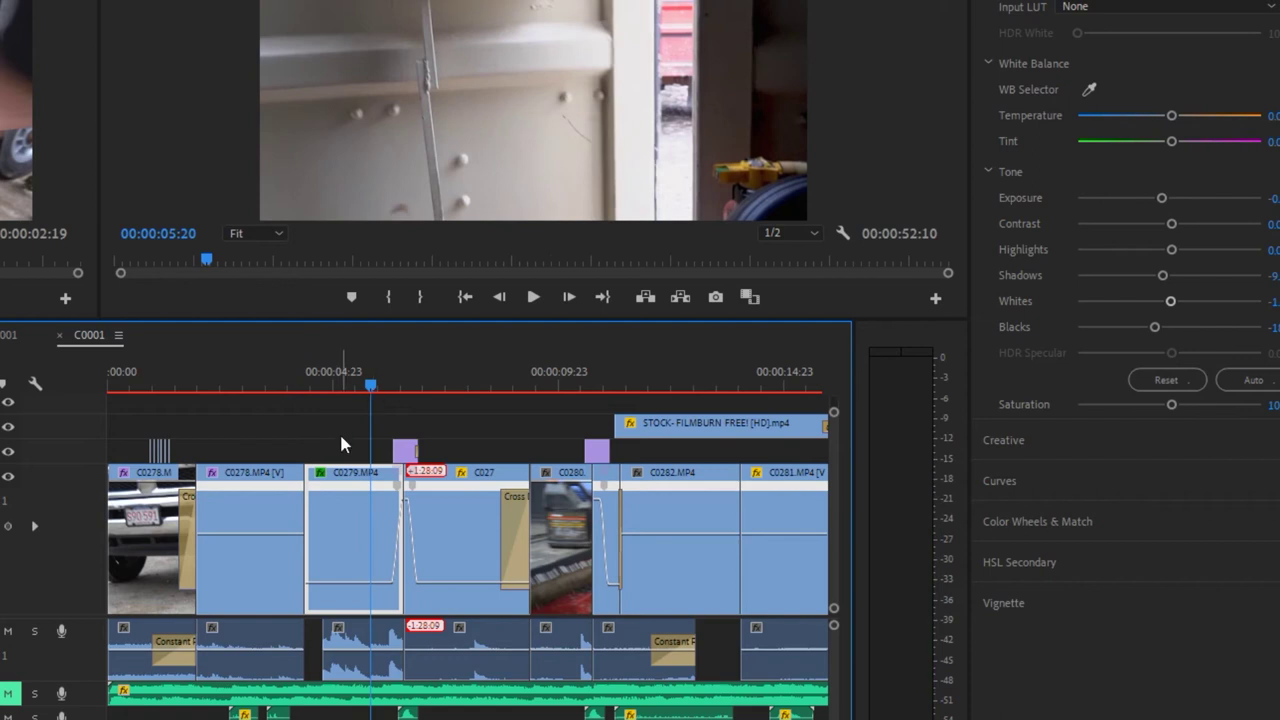
Play to 00:00:06:06, zoom to single frames, and step back to 00:00:06:04
key("space")
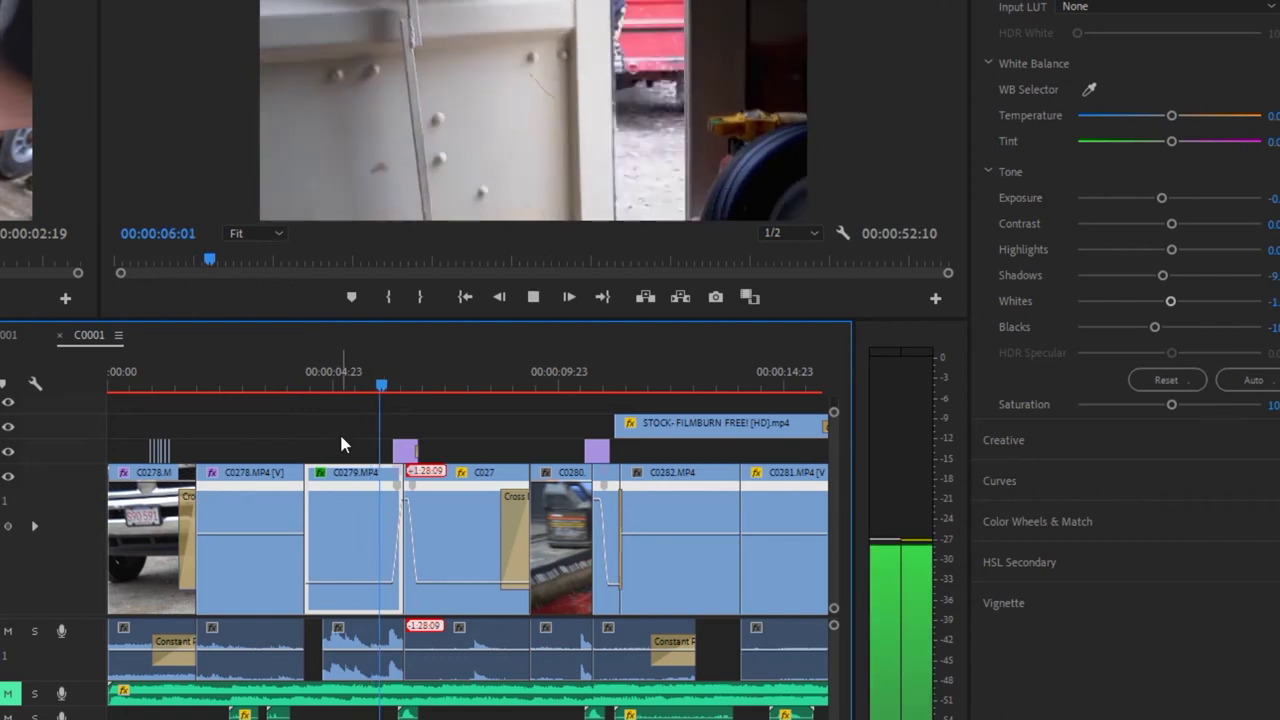
key("space")
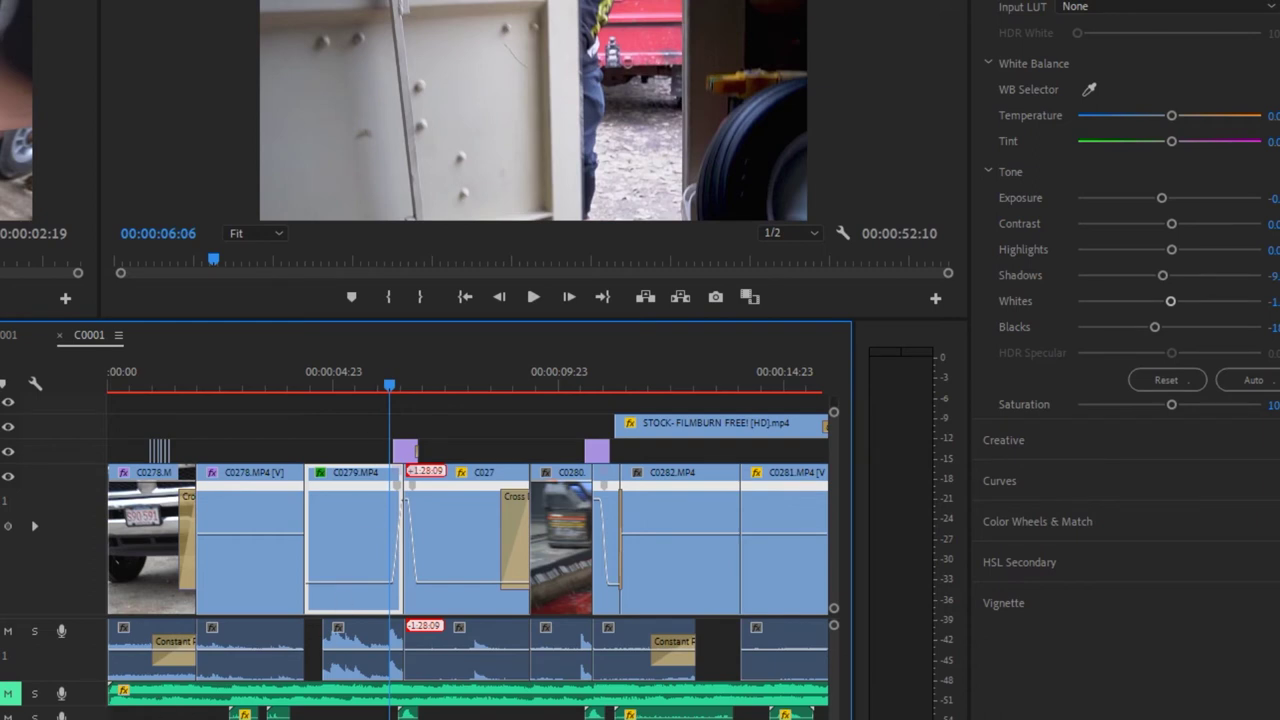
key("minus")
key("equal")
key("equal")
key("equal")
key("equal")
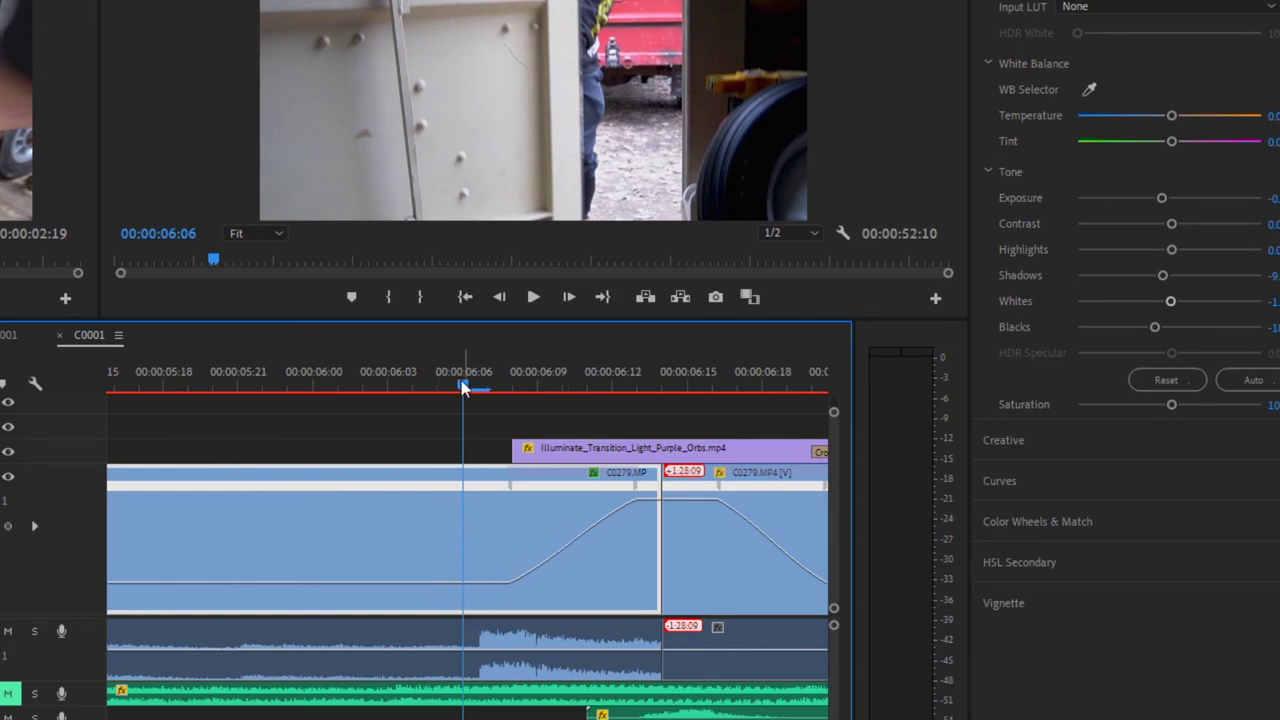
left_click_drag(462, 382, 412, 382)
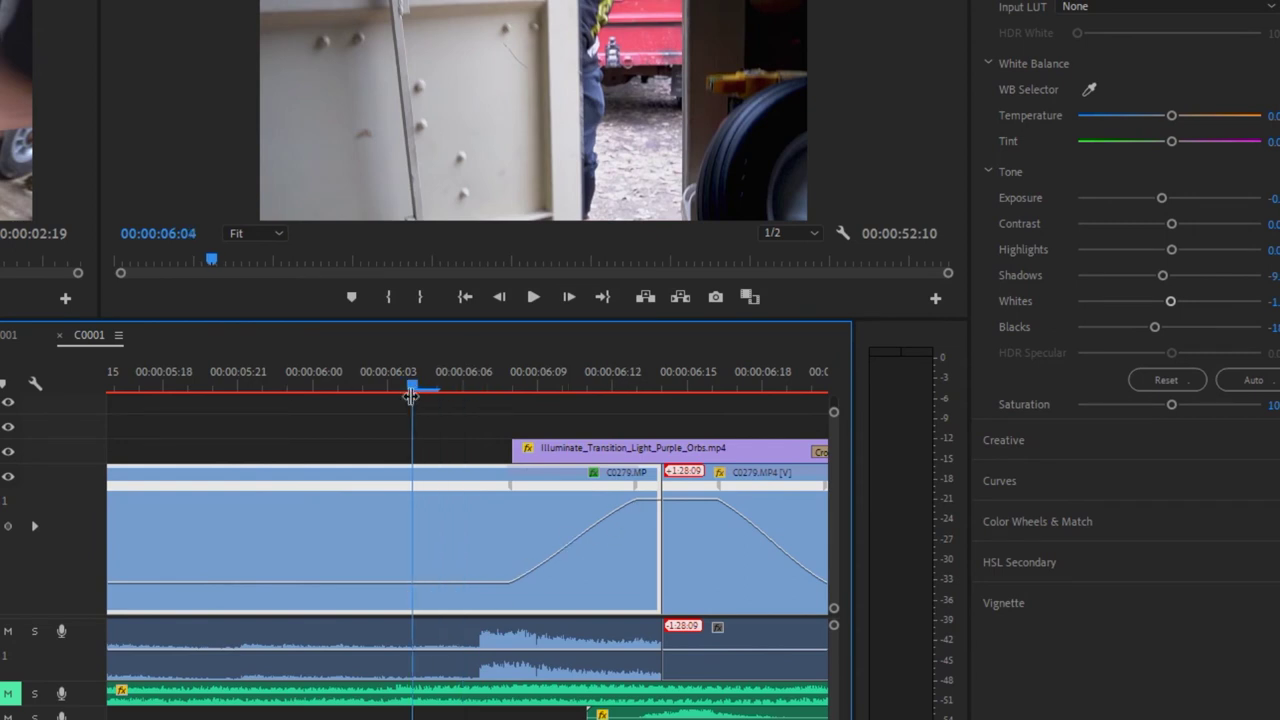
Add a speed keyframe at 00:00:06:04 on C0279 and split it into a gradual ramp
left_click(415, 587, "ctrl")
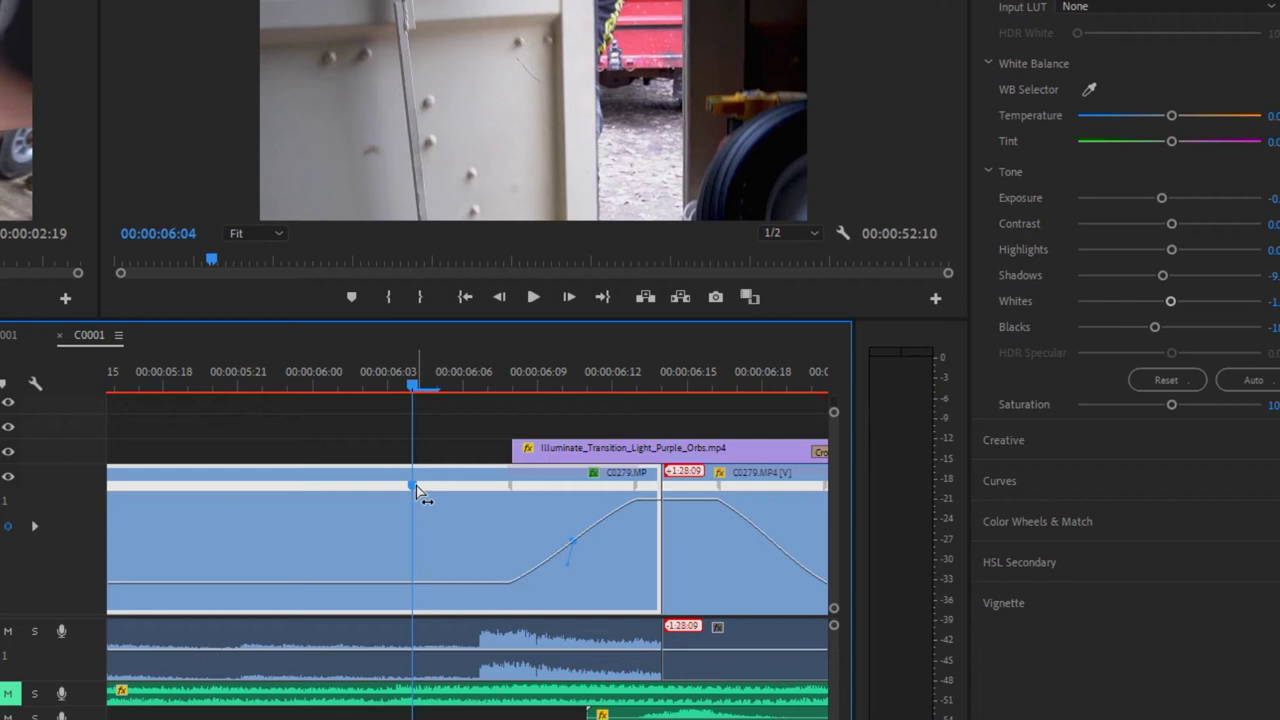
left_click_drag(418, 490, 447, 489)
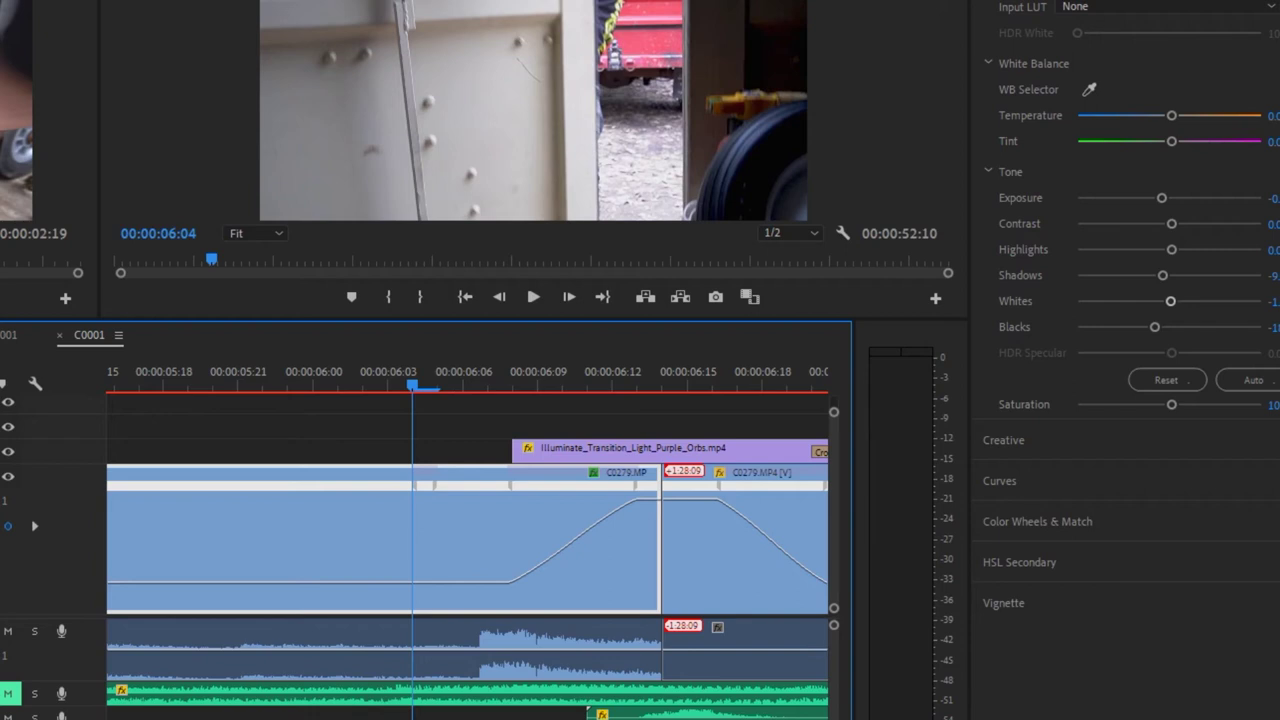
left_click_drag(415, 384, 511, 390)
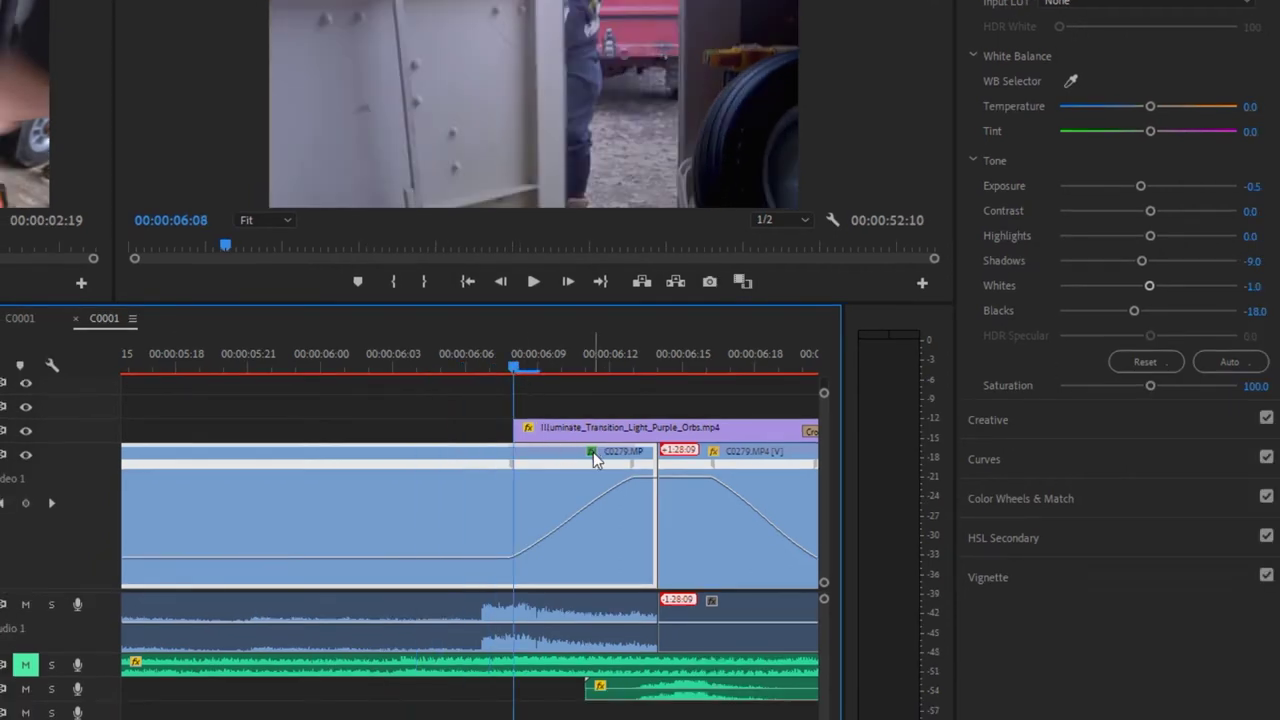
Open C0279's effect property list, then close it unchanged
left_click(592, 452)
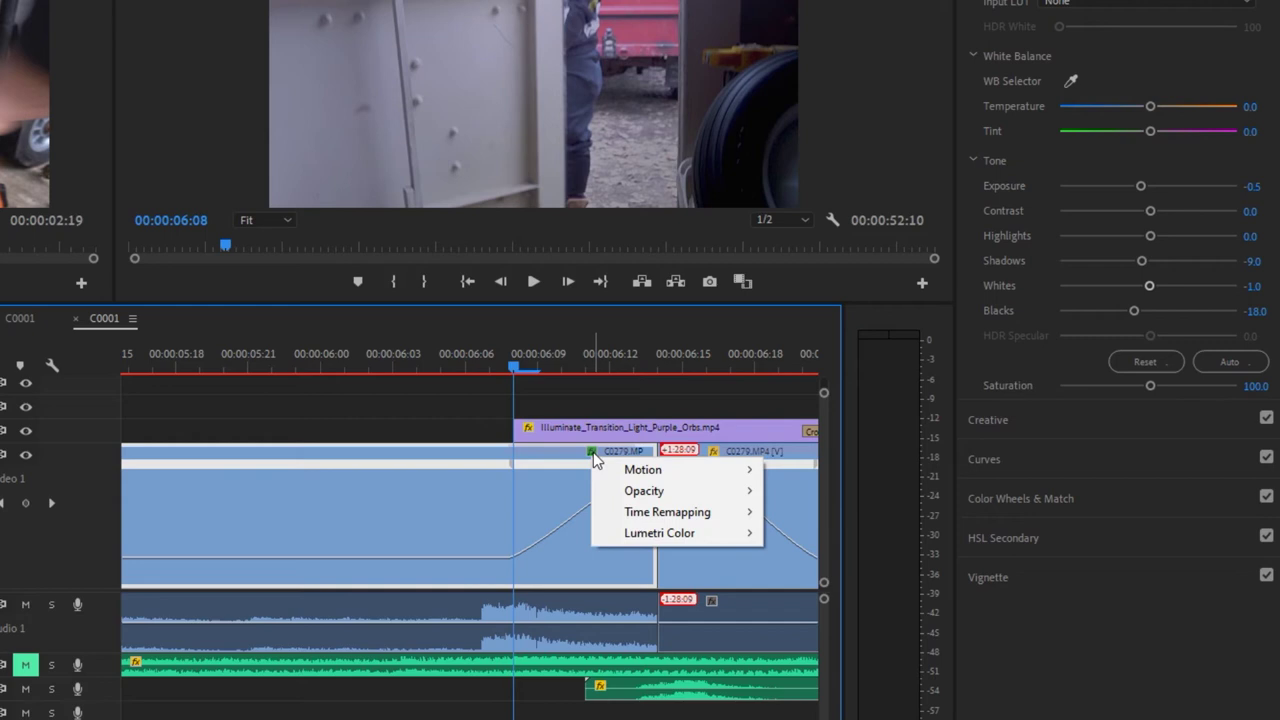
mouse_move(667, 514)
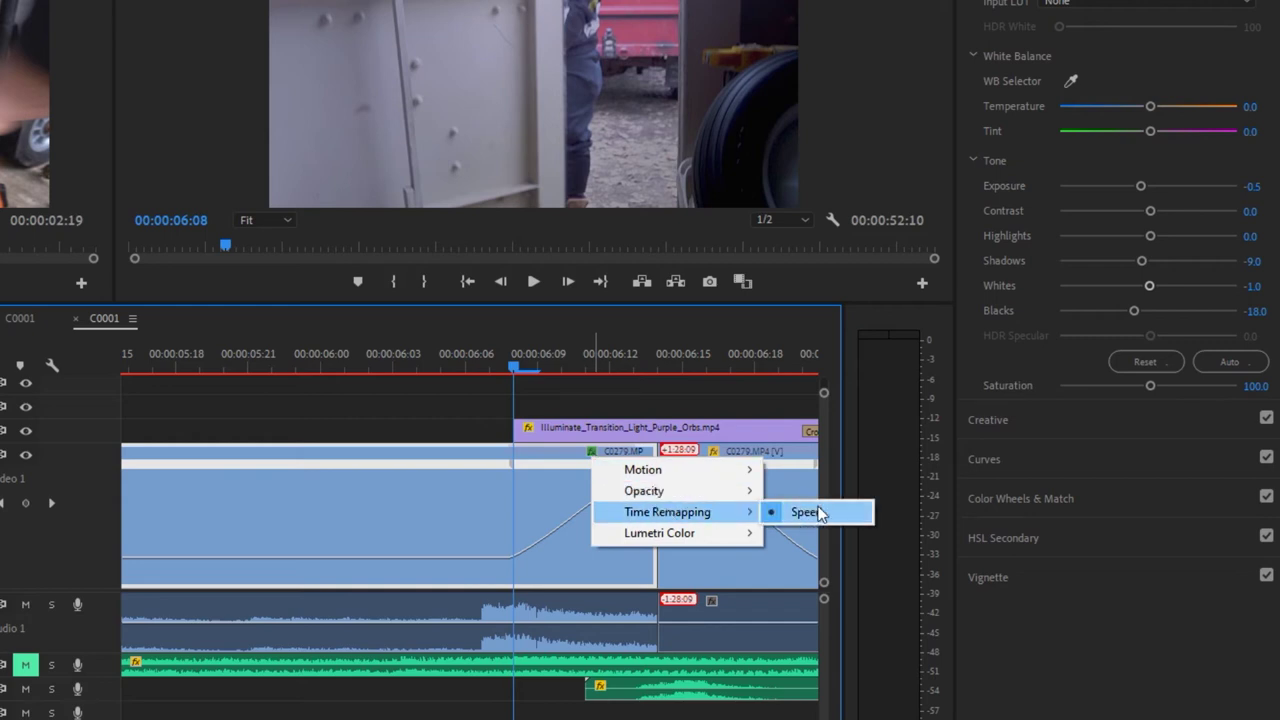
left_click(410, 425)
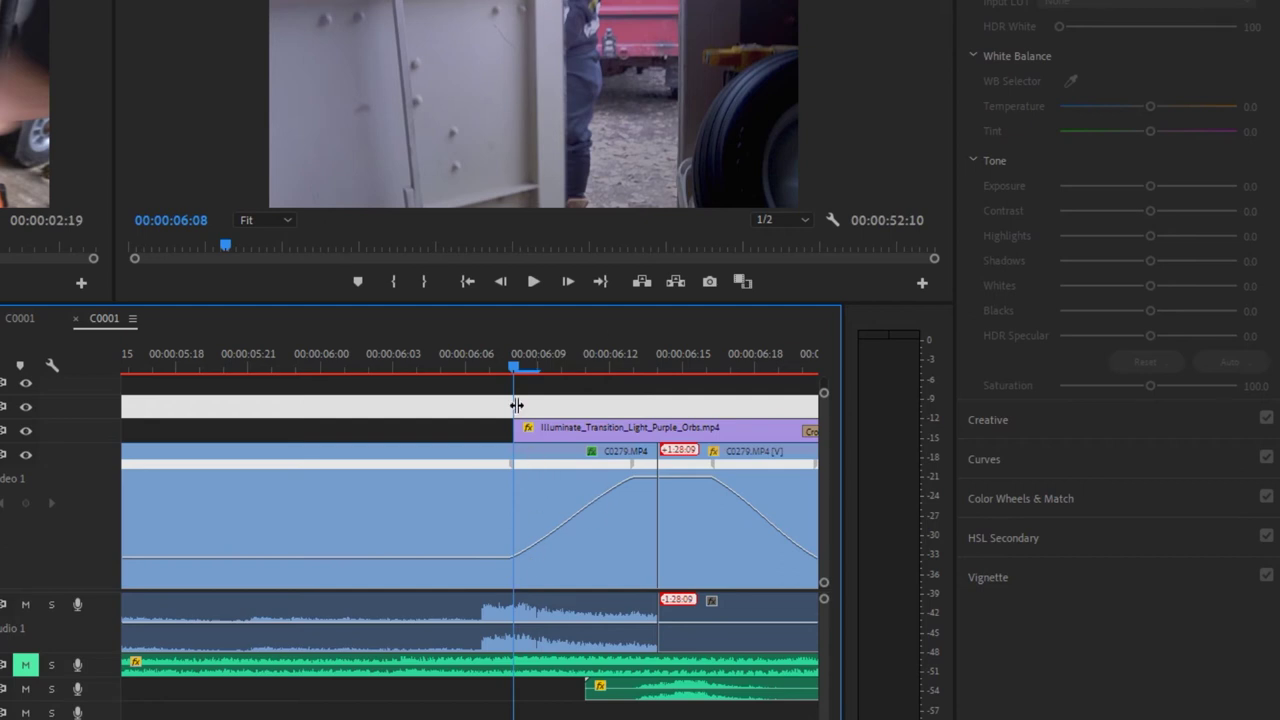
Raise C0279's ramp peak level with the fast plateau, then check the cut into the next clip
left_click(534, 366)
left_click(508, 539)
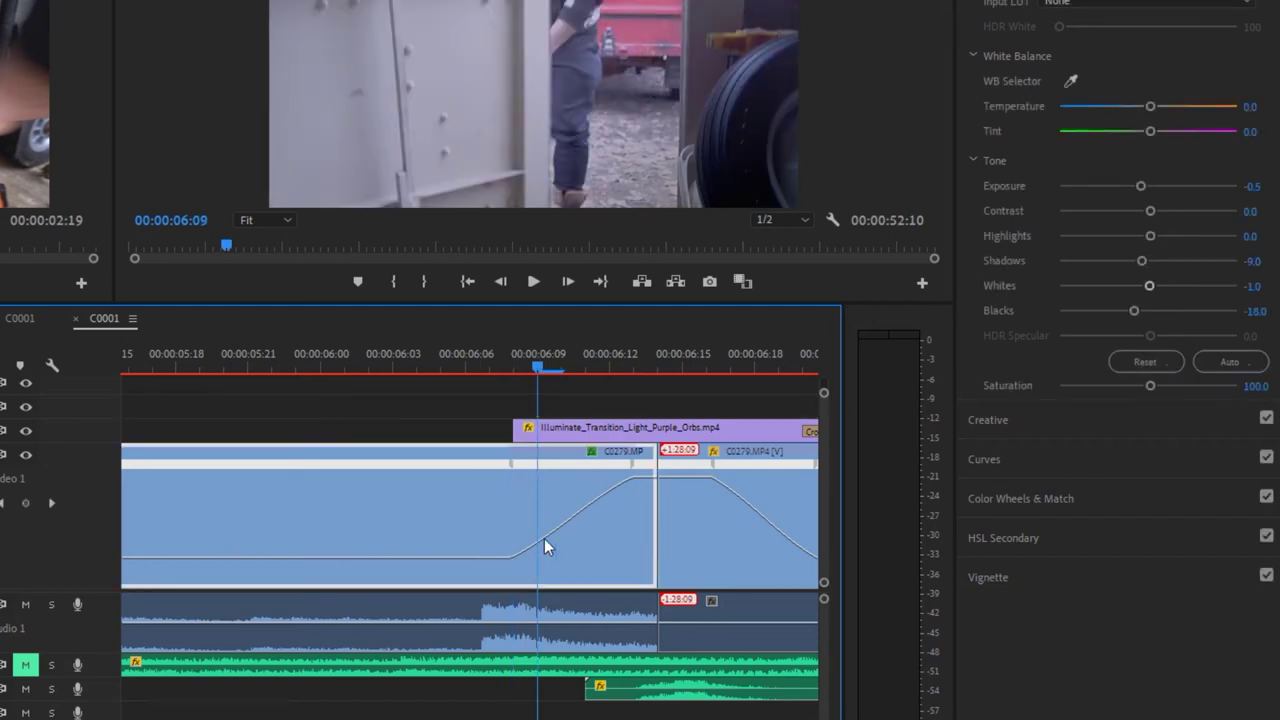
left_click_drag(636, 483, 634, 476)
key("minus")
key("minus")
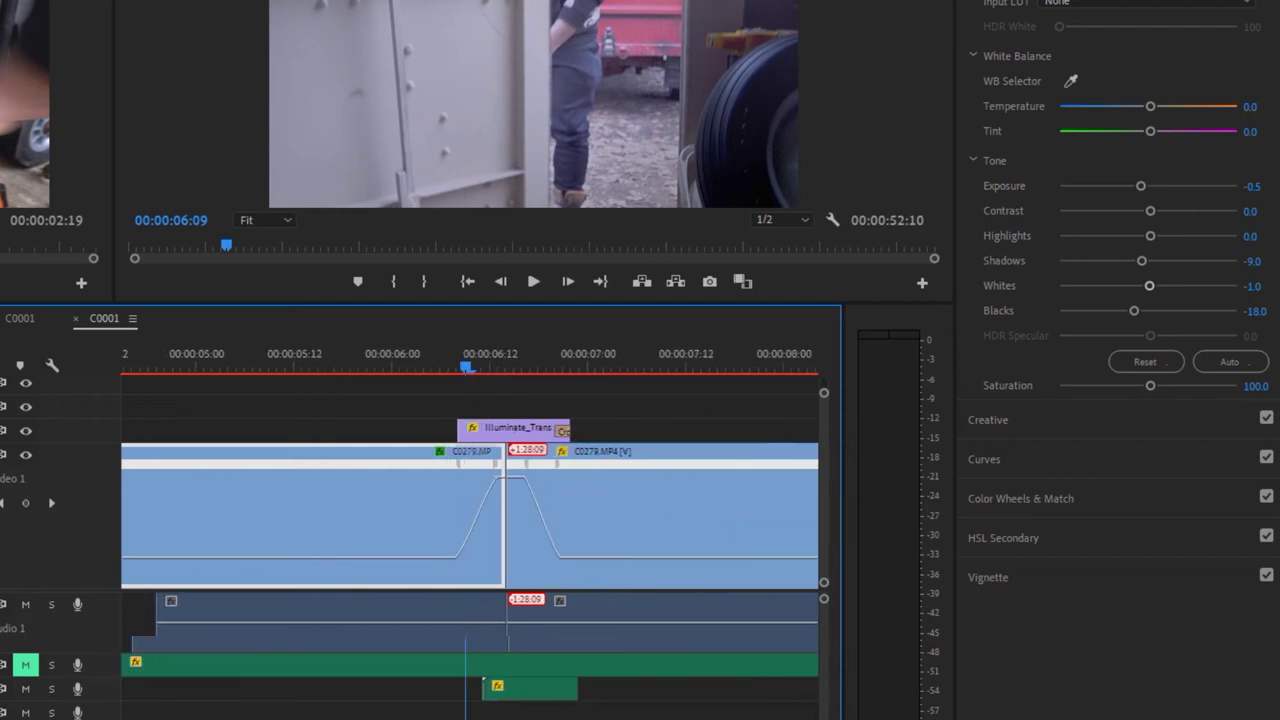
left_click_drag(467, 372, 440, 366)
Play back the C0279 speed ramp twice, rewinding to before the ramped cut in between
key("space")
key("space")
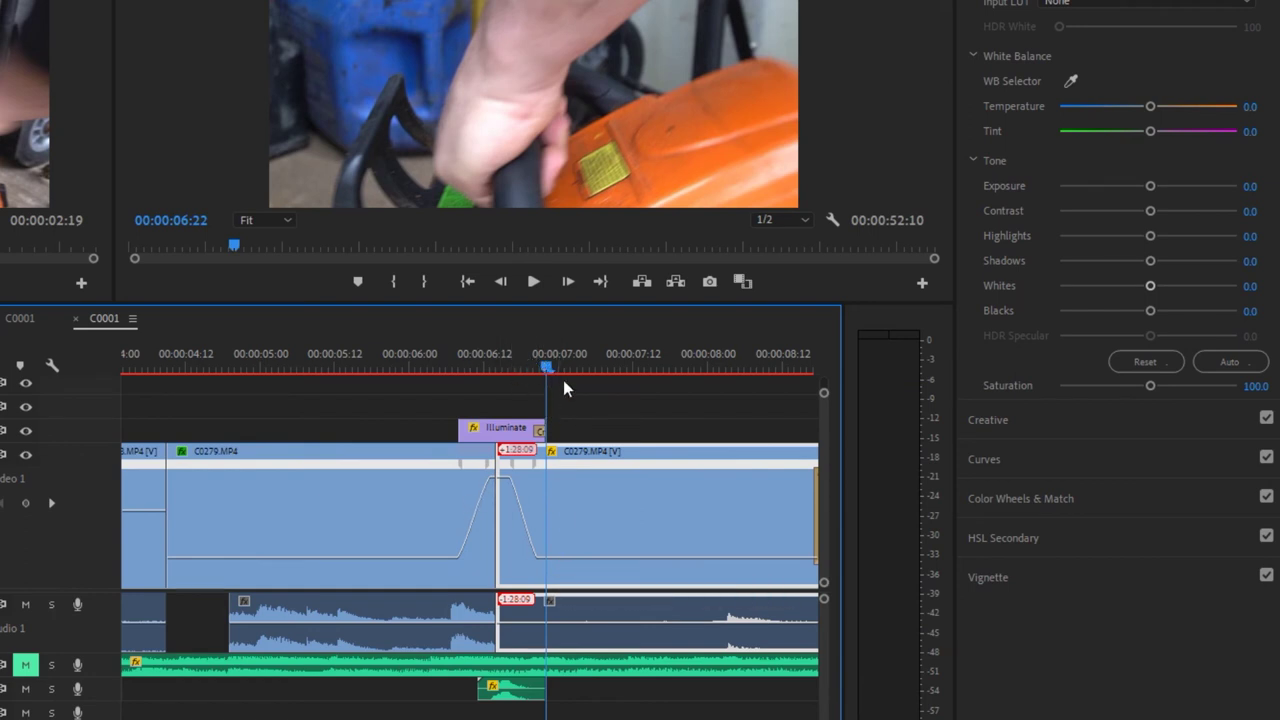
left_click_drag(543, 366, 527, 367)
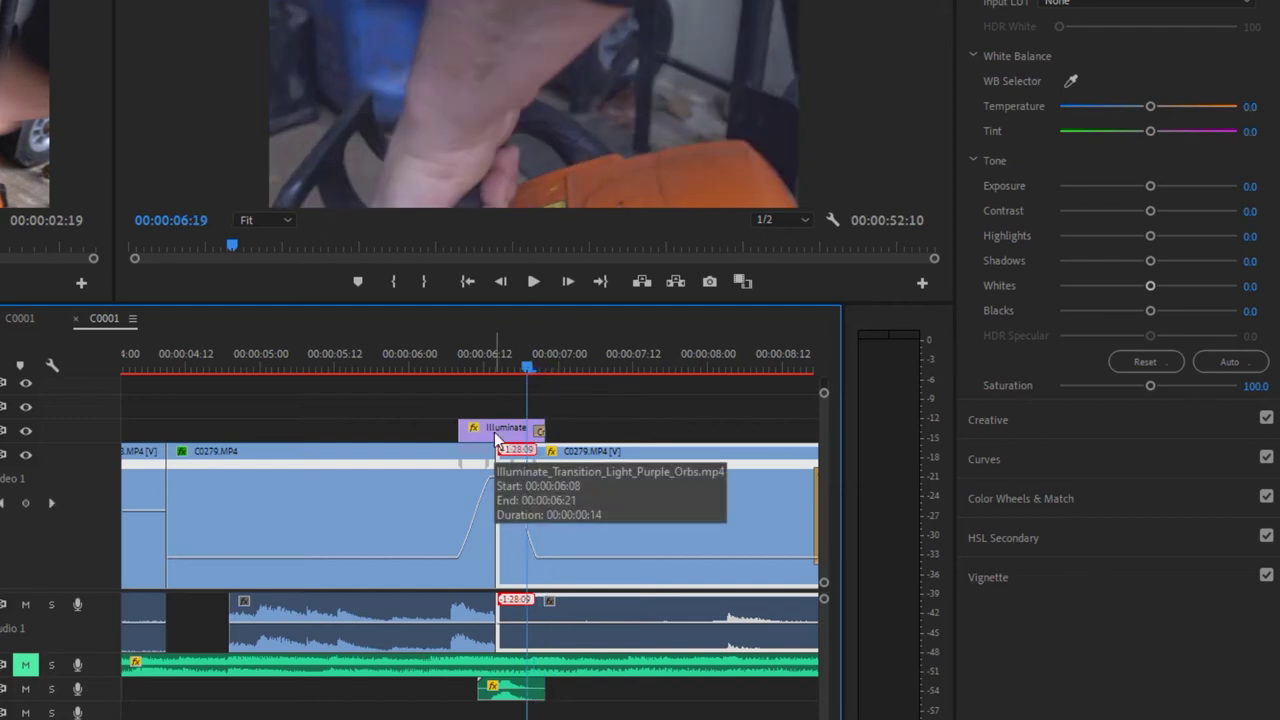
left_click_drag(526, 368, 449, 371)
key("space")
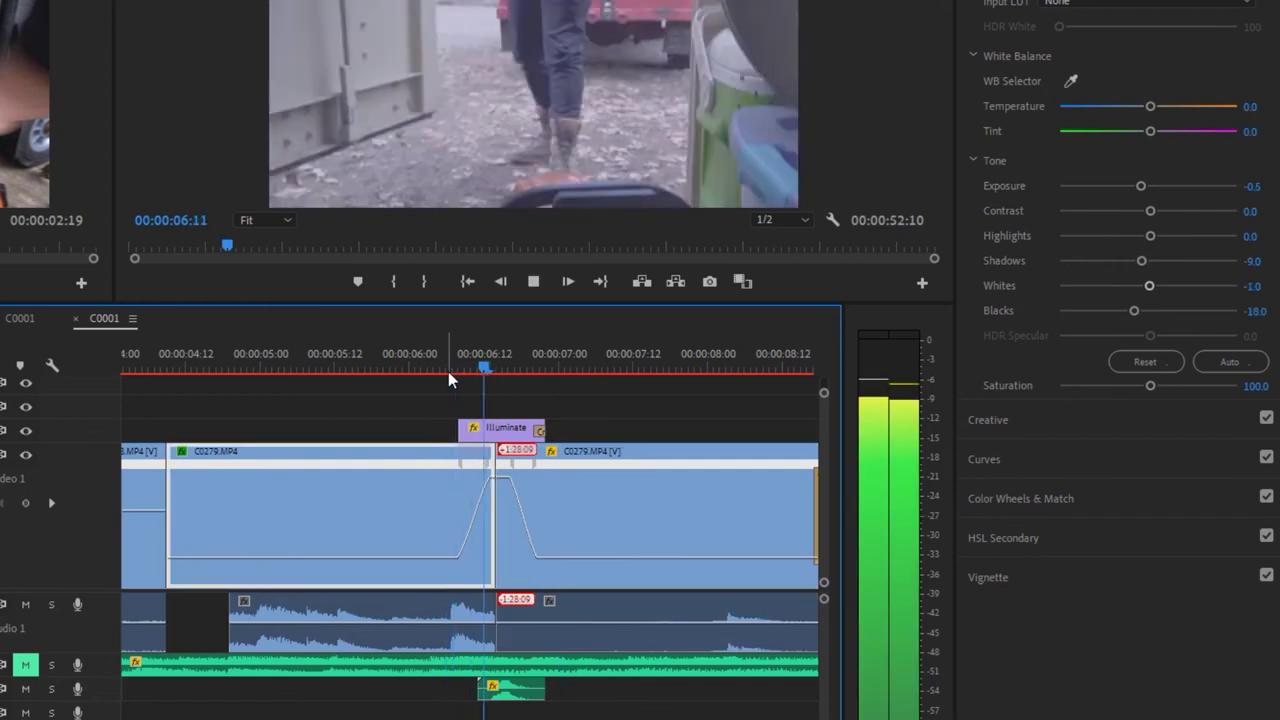
key("space")
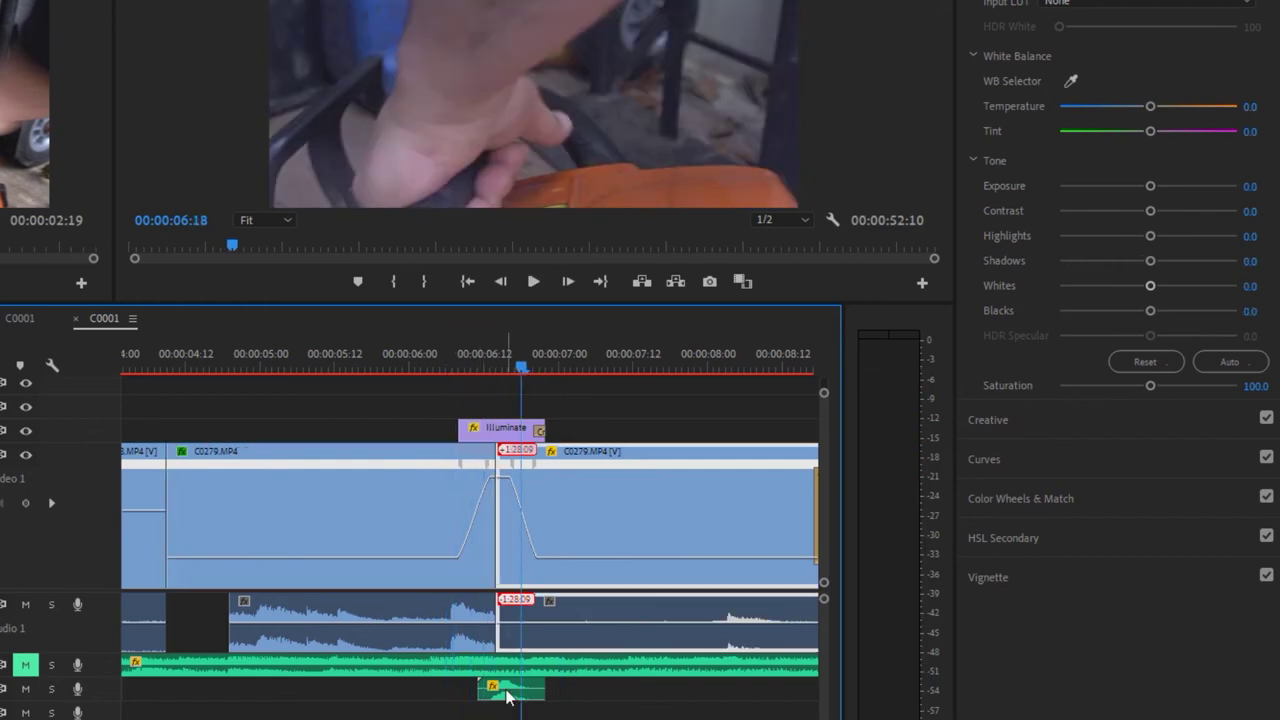
Select the A3 sound effect clip, zoom out to the whole sequence, and move to 00:00:08:10
left_click(507, 690)
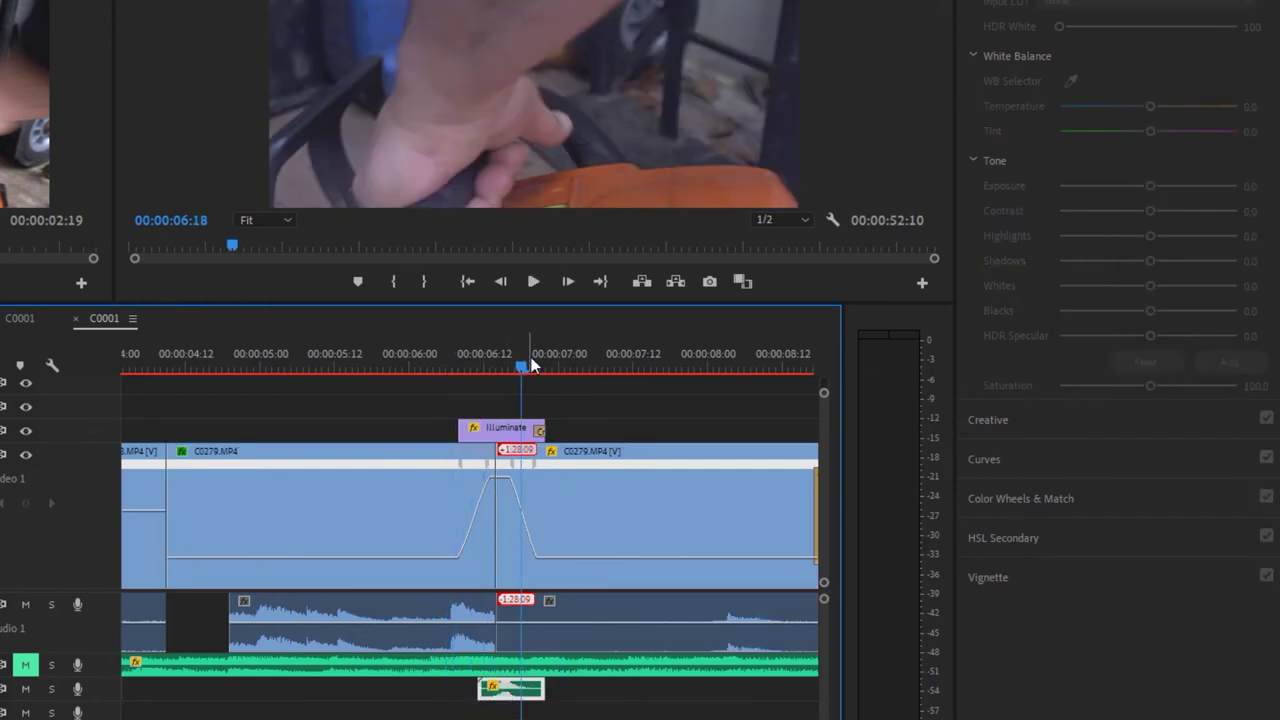
key("minus")
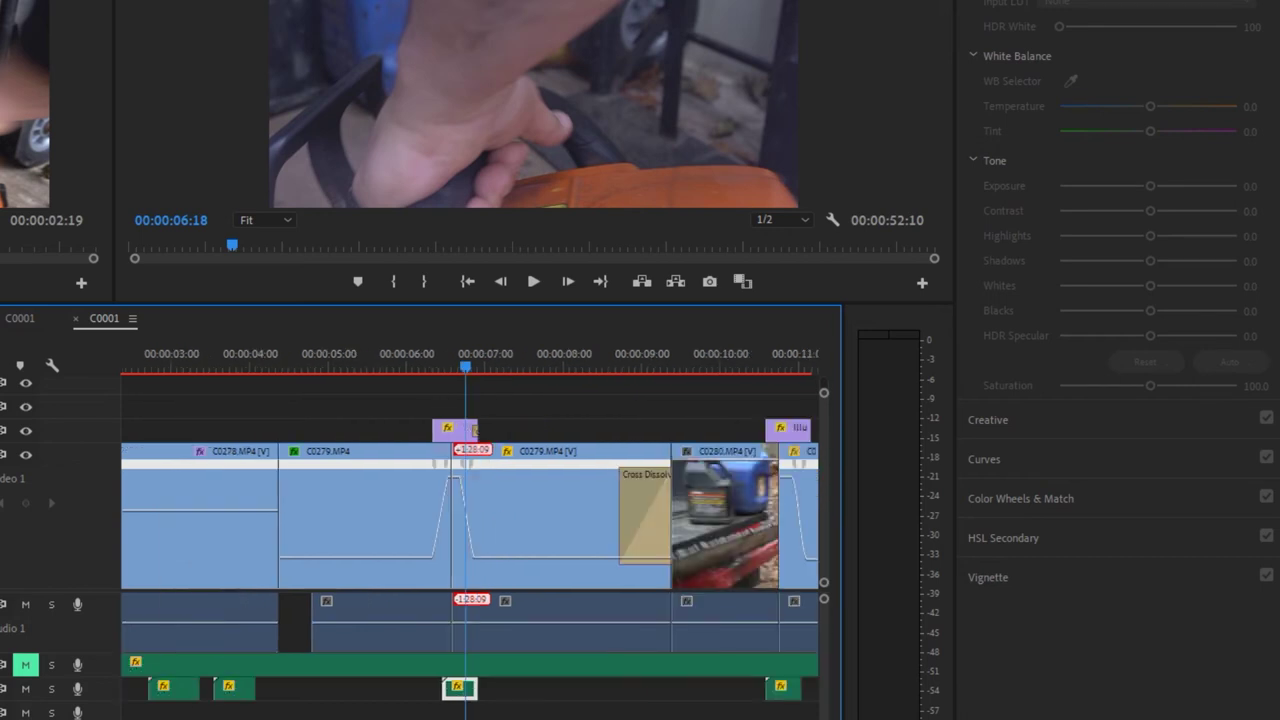
key("minus")
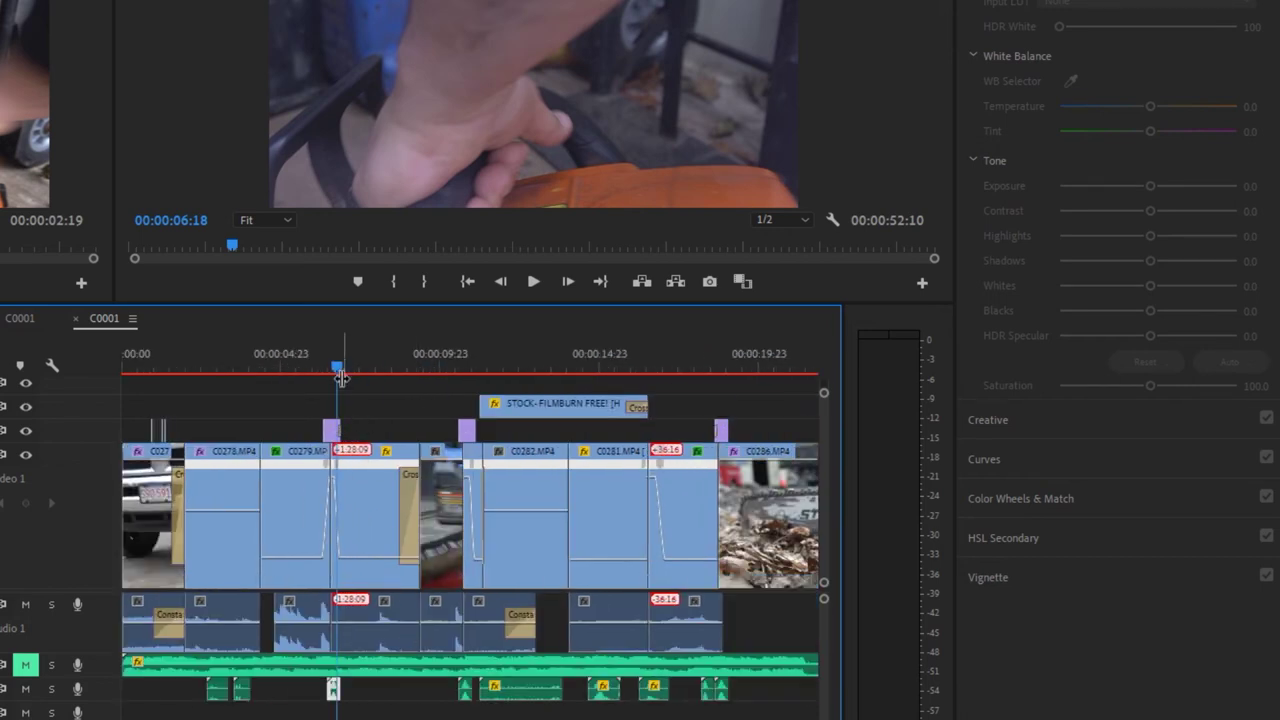
left_click_drag(340, 378, 422, 367)
key("space")
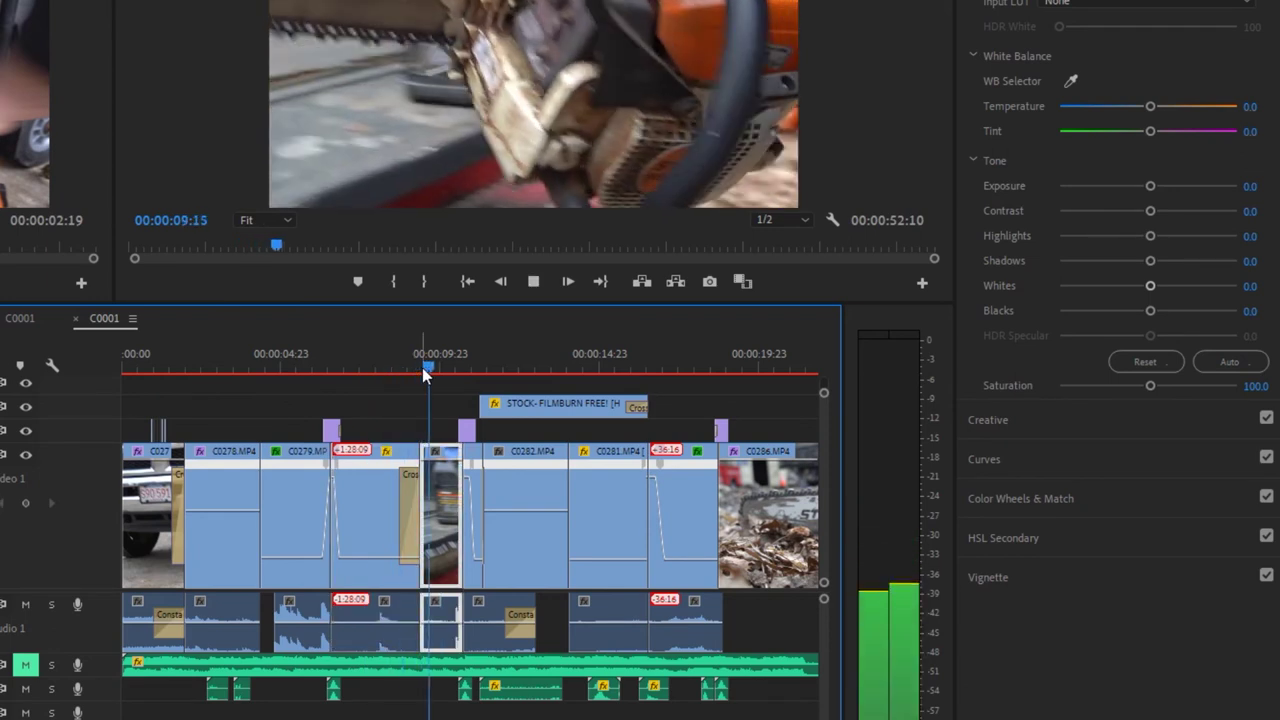
key("space")
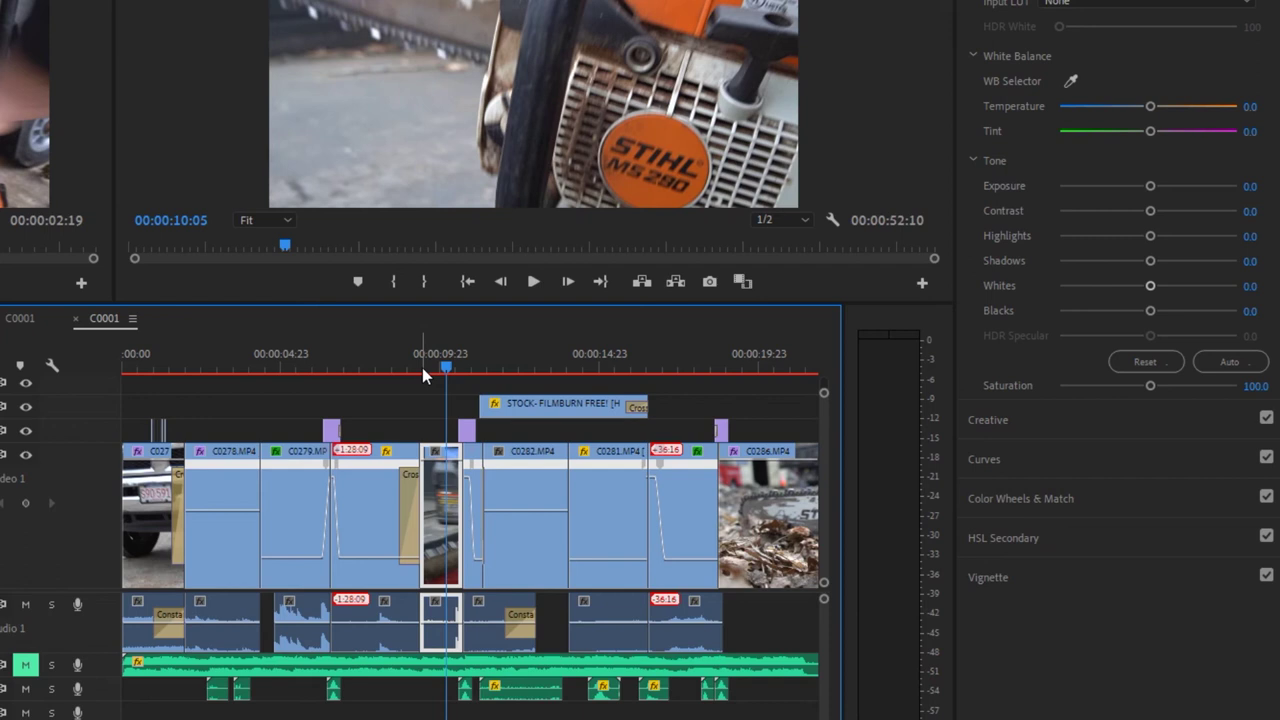
key("space")
key("space")
key("space")
key("space")
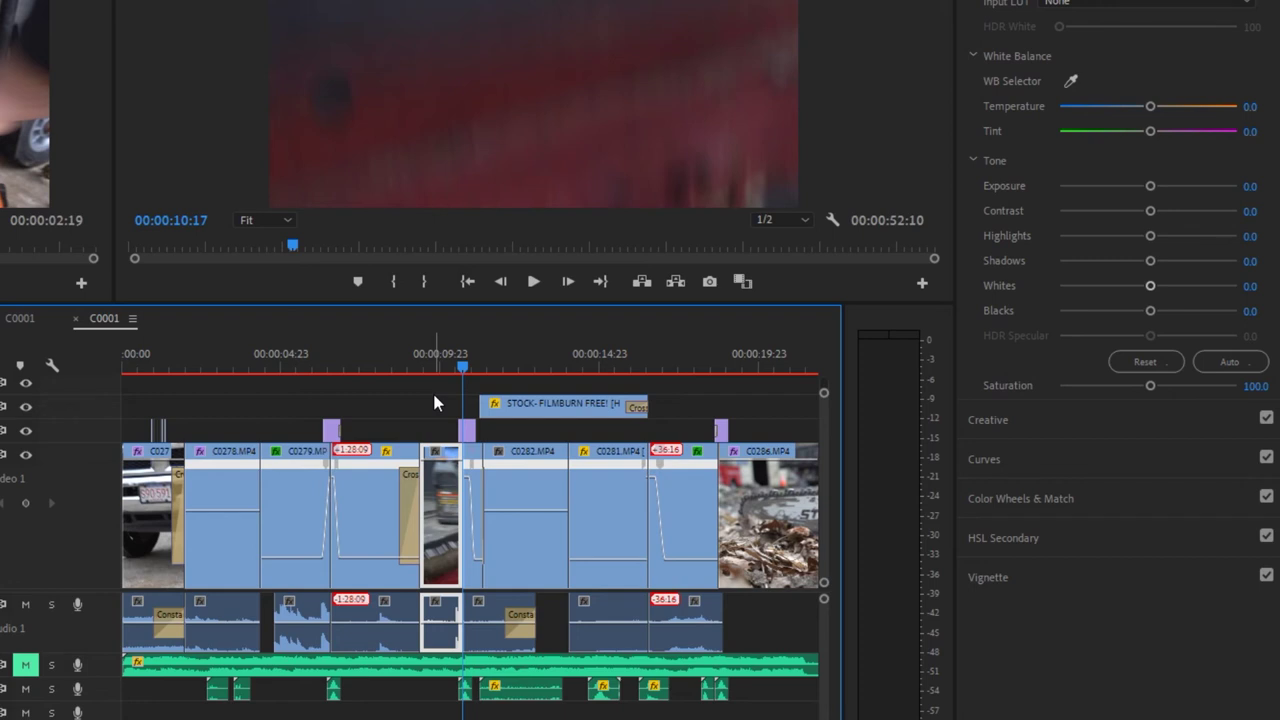
key("space")
key("space")
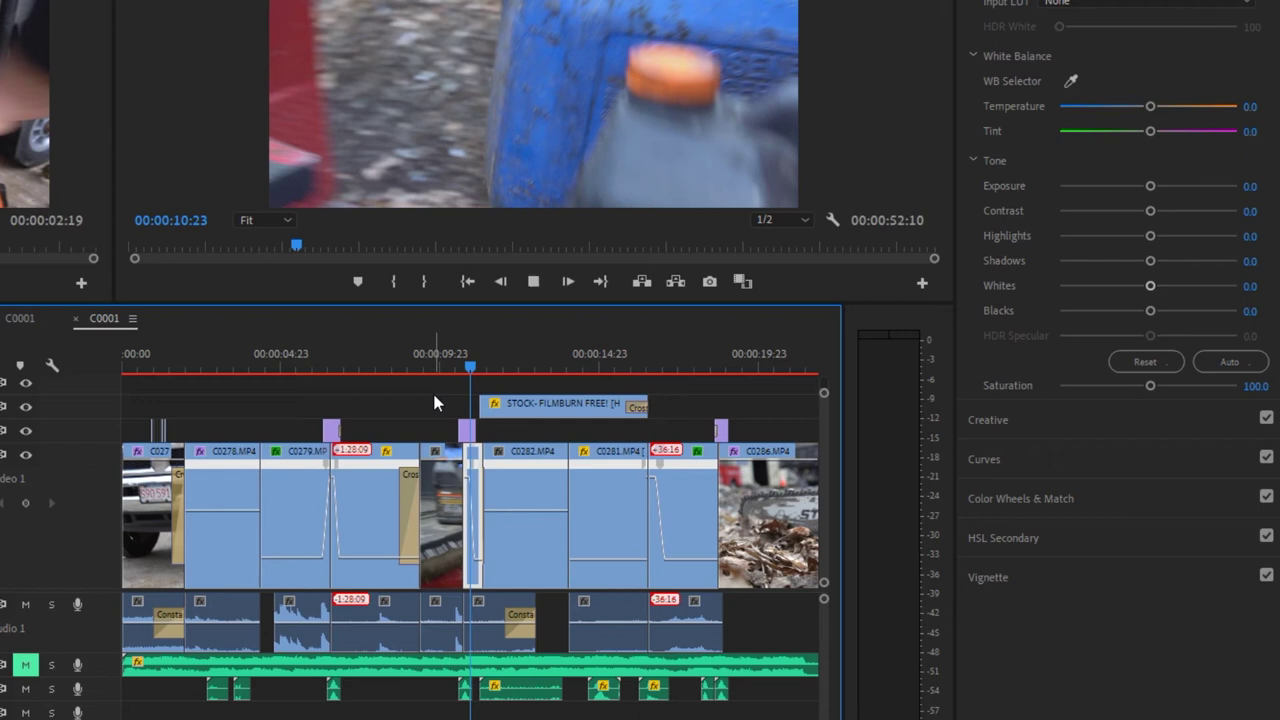
key("Down")
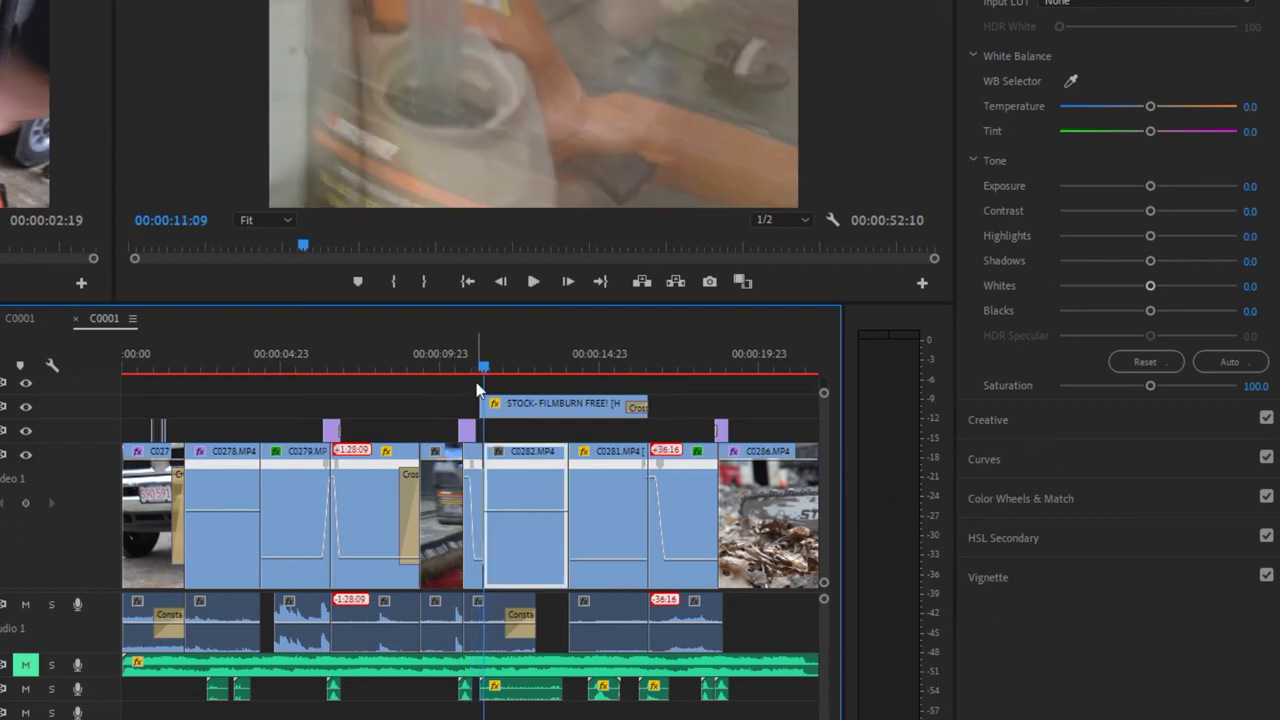
left_click_drag(488, 370, 465, 368)
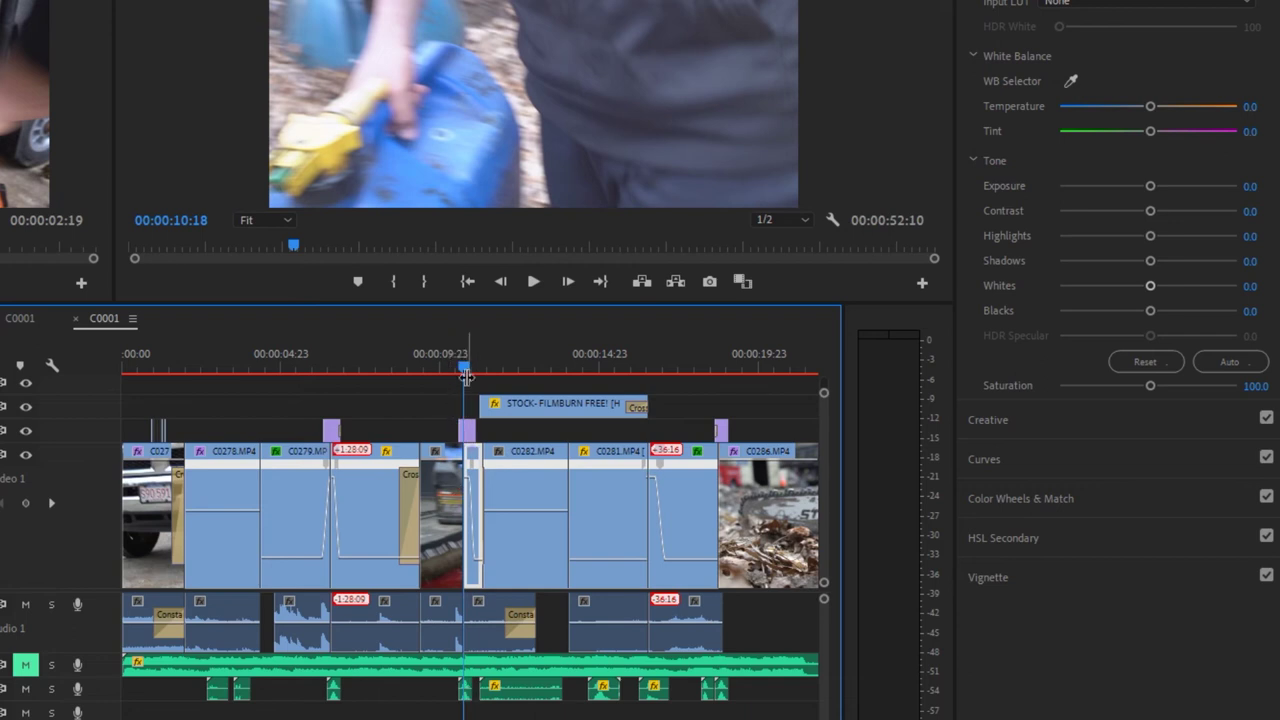
left_click_drag(466, 368, 481, 372)
key("space")
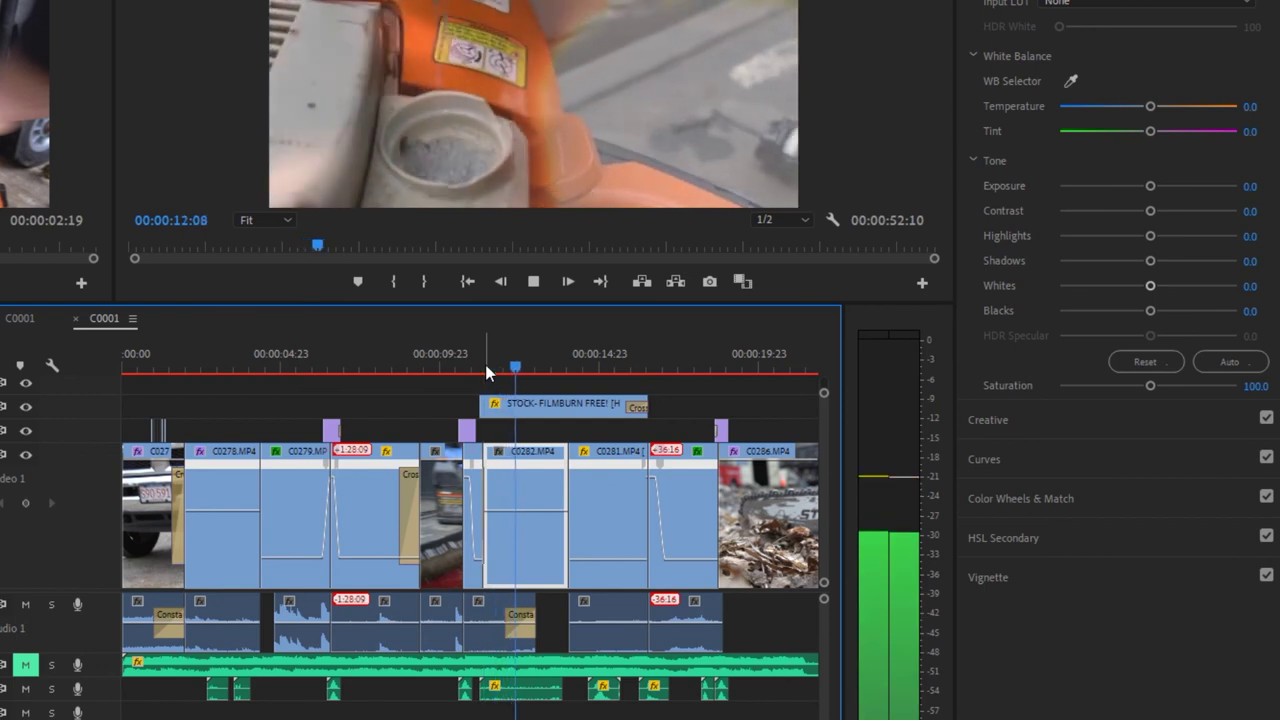
key("space")
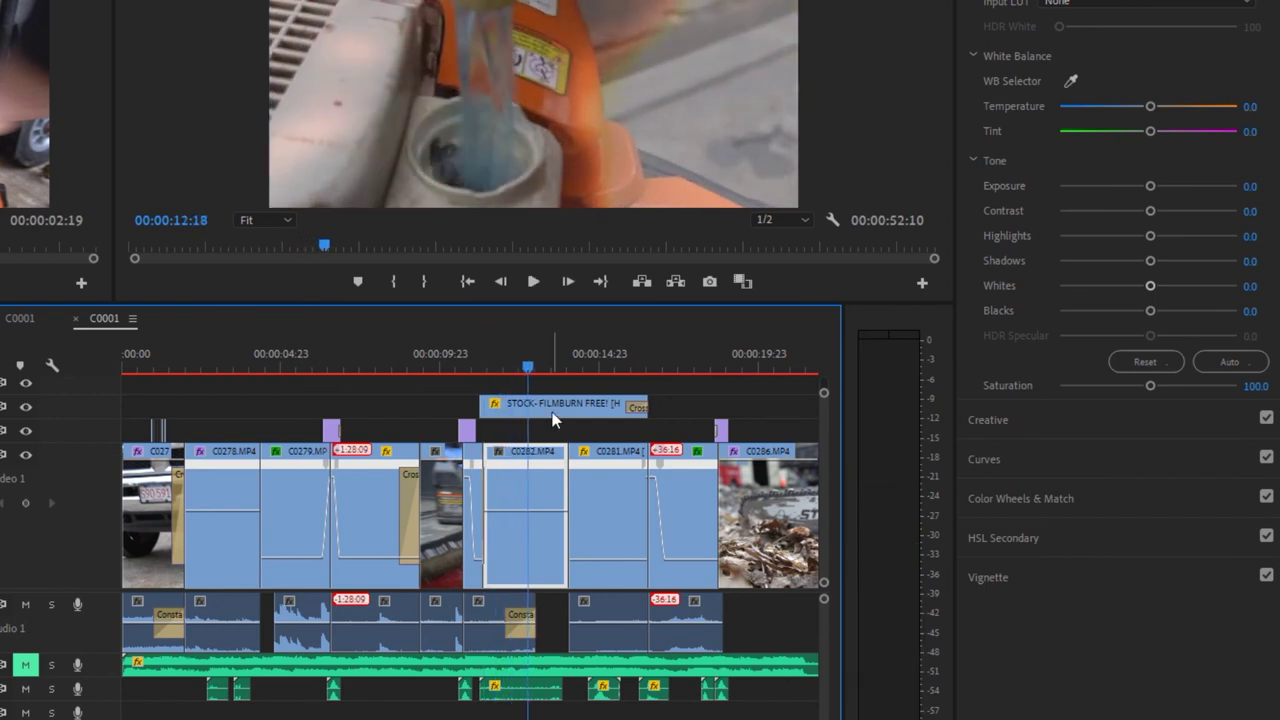
left_click(553, 419)
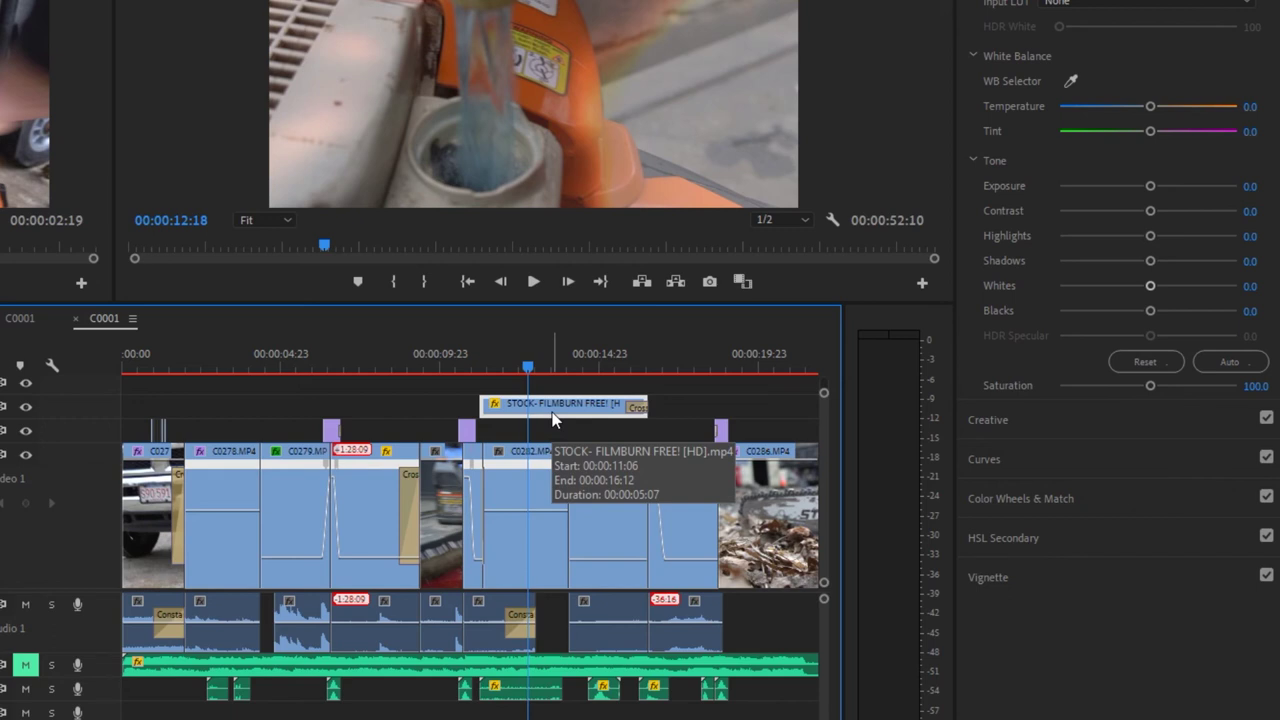
key("space")
key("space")
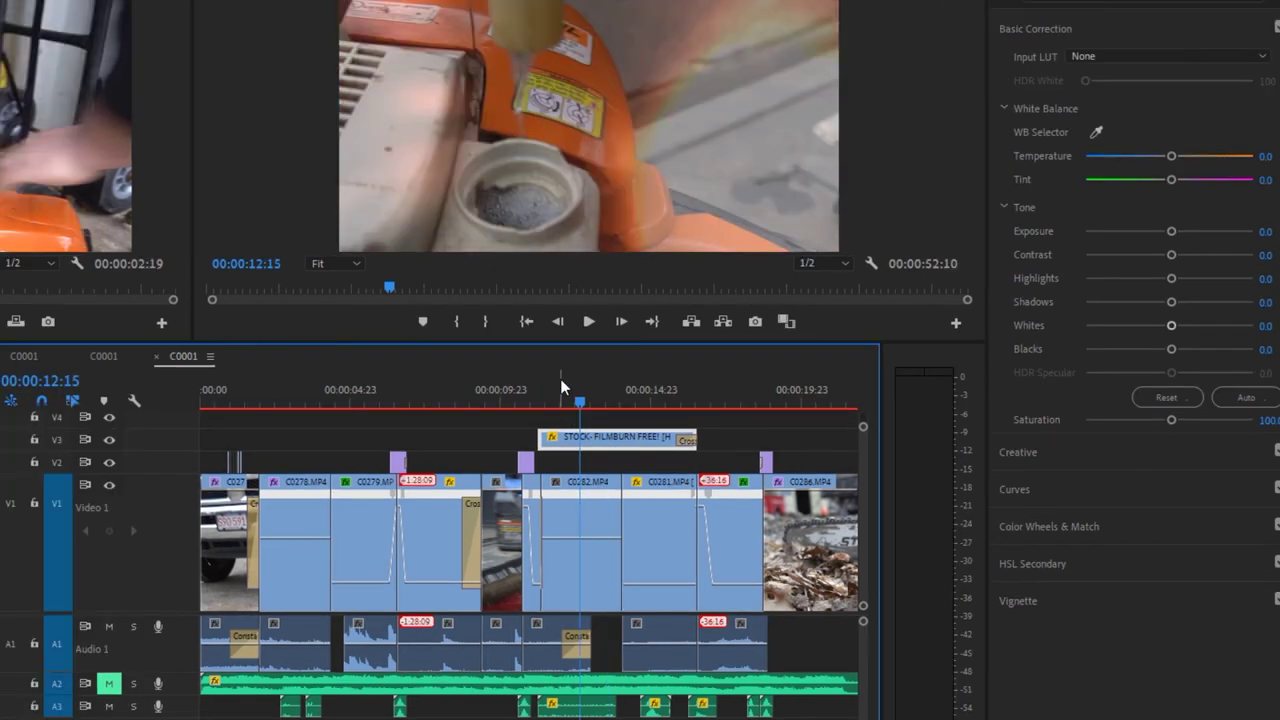
key("space")
key("space")
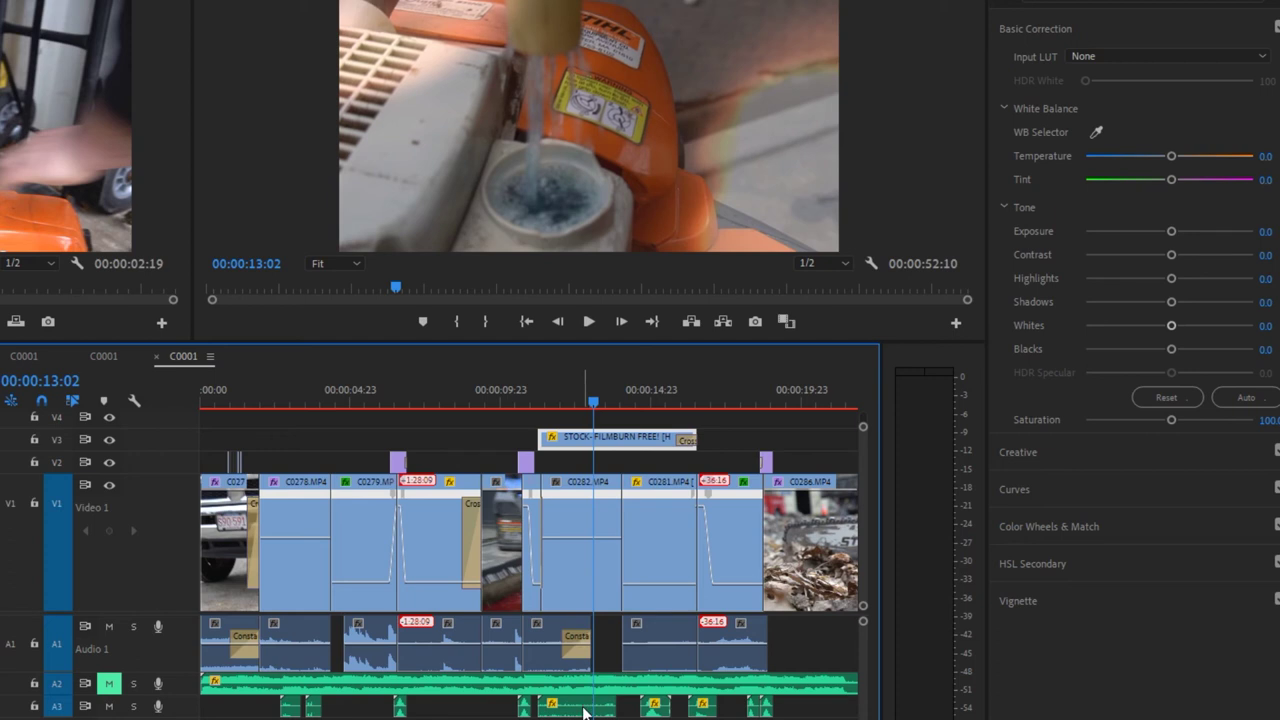
key("space")
key("space")
key("space")
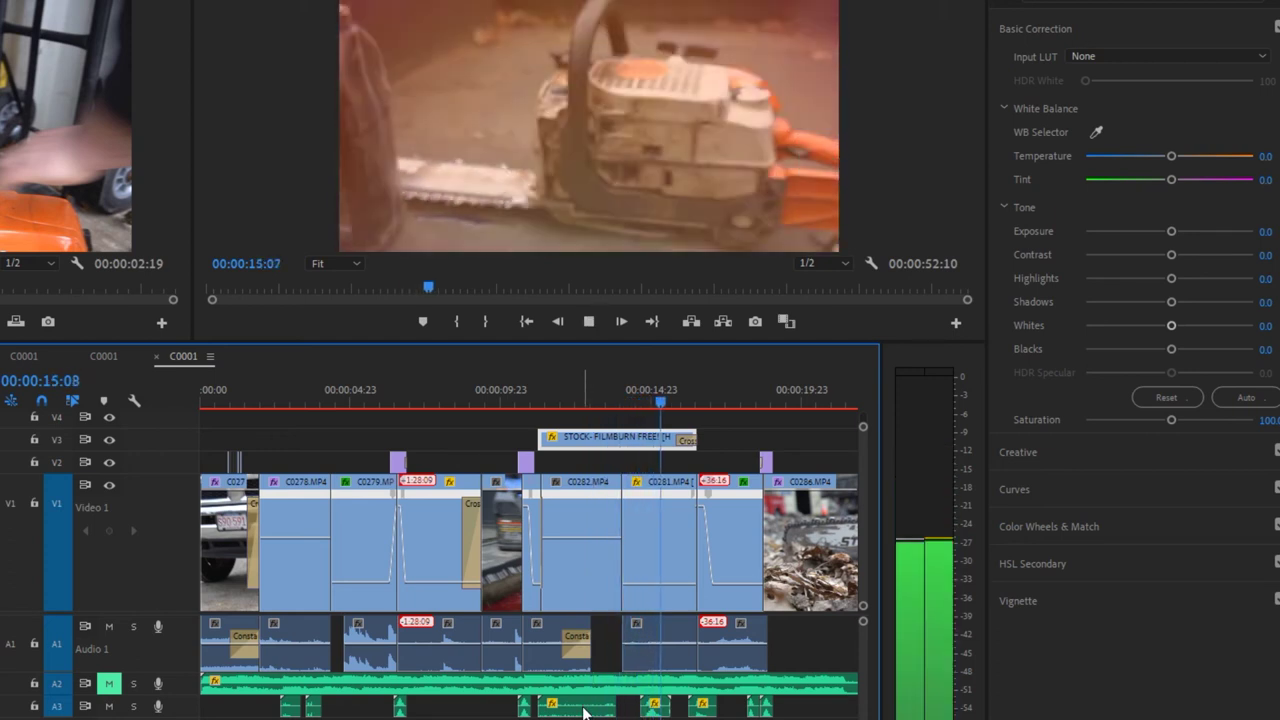
key("space")
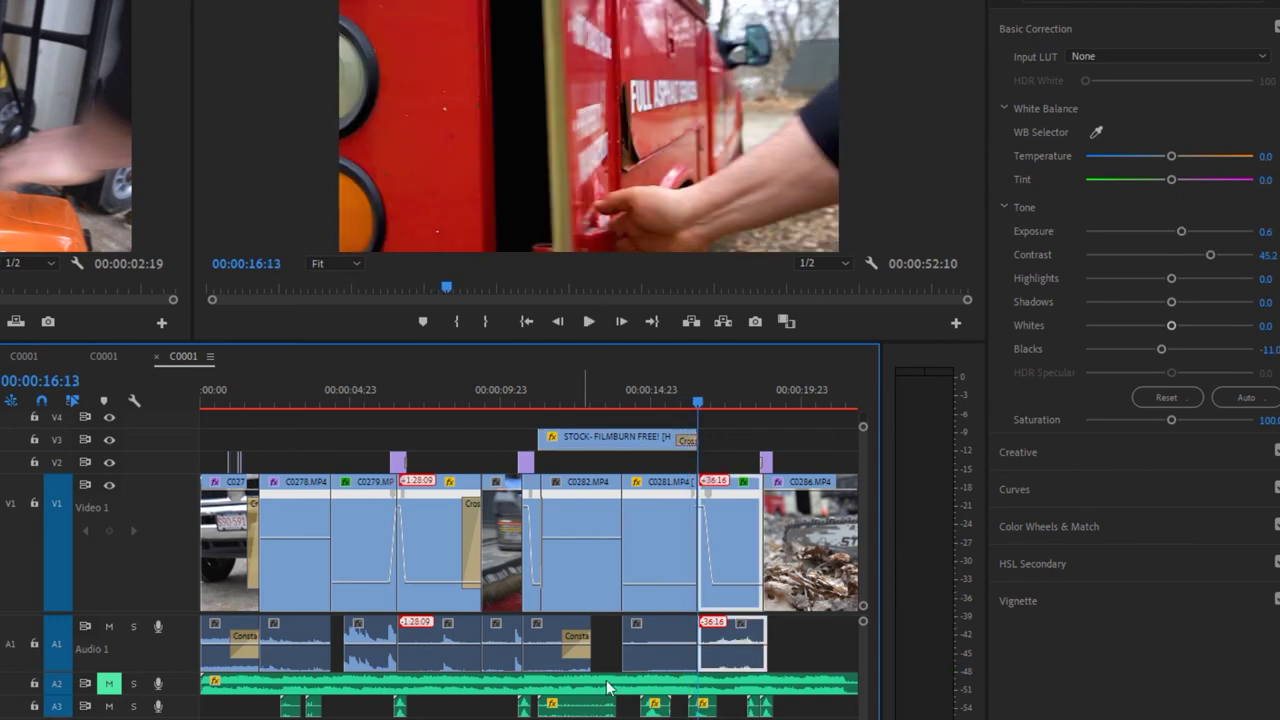
left_click(705, 660)
key("space")
key("space")
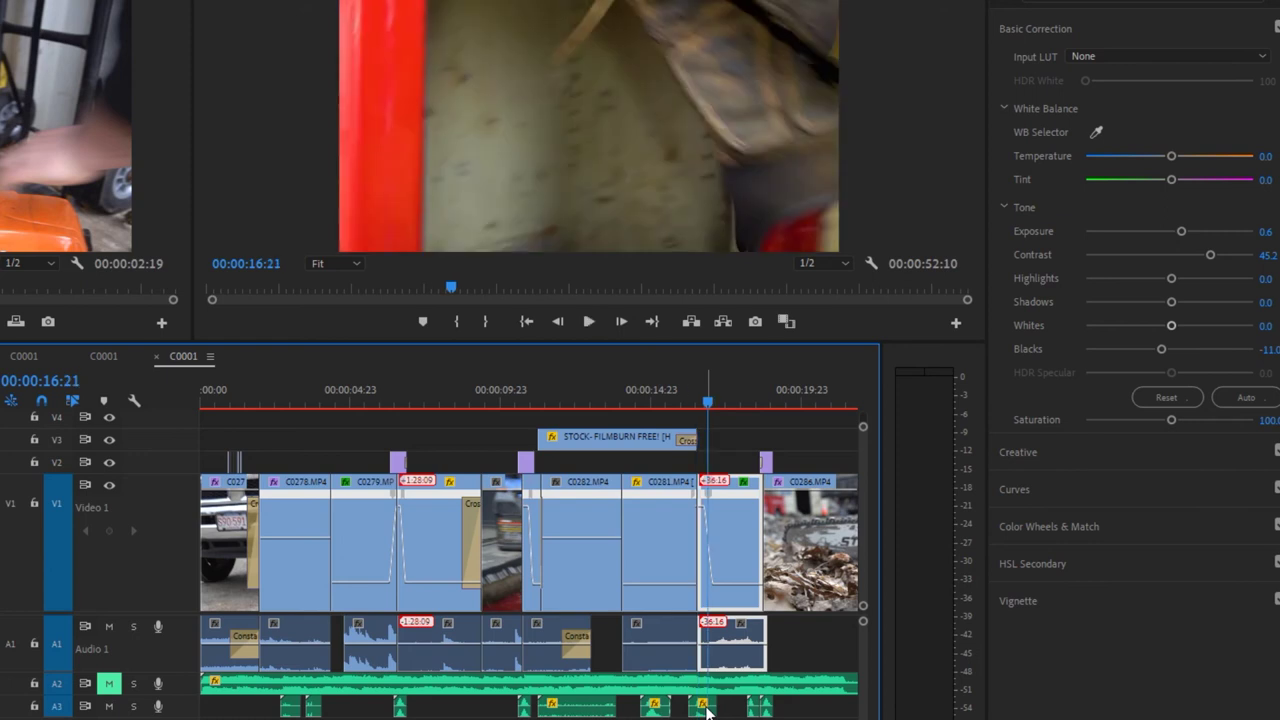
key("space")
key("space")
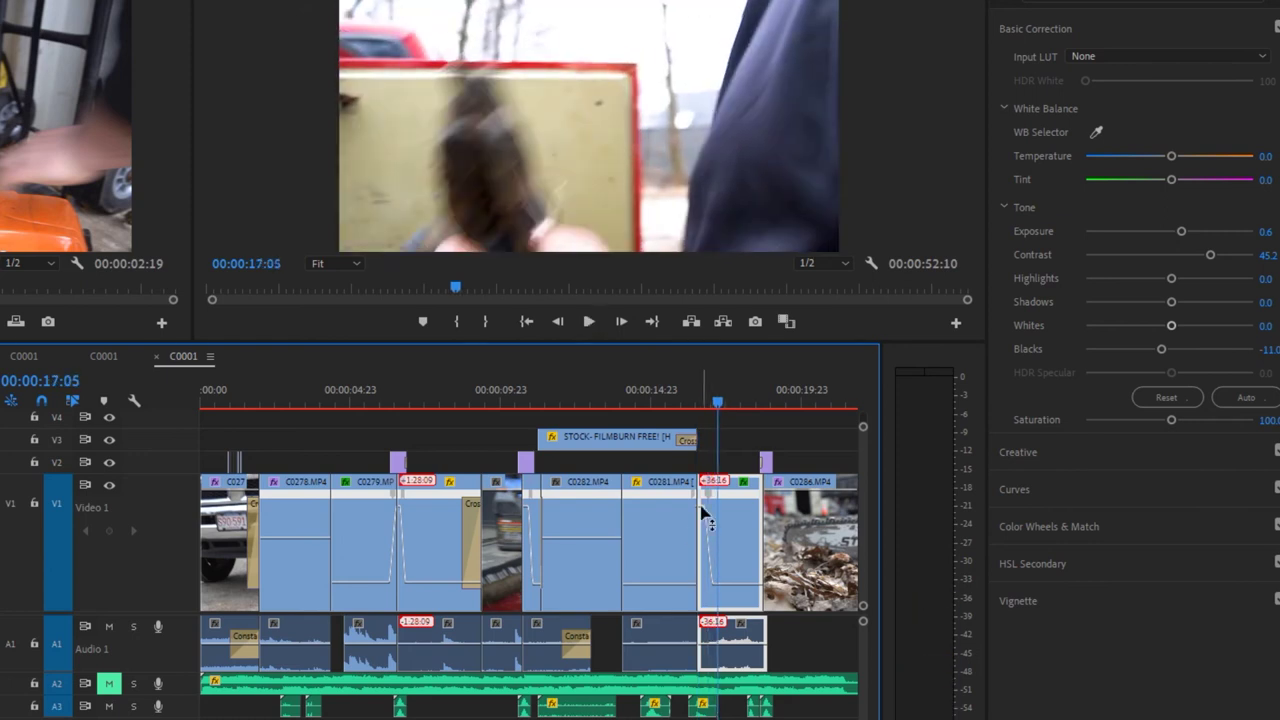
key("space")
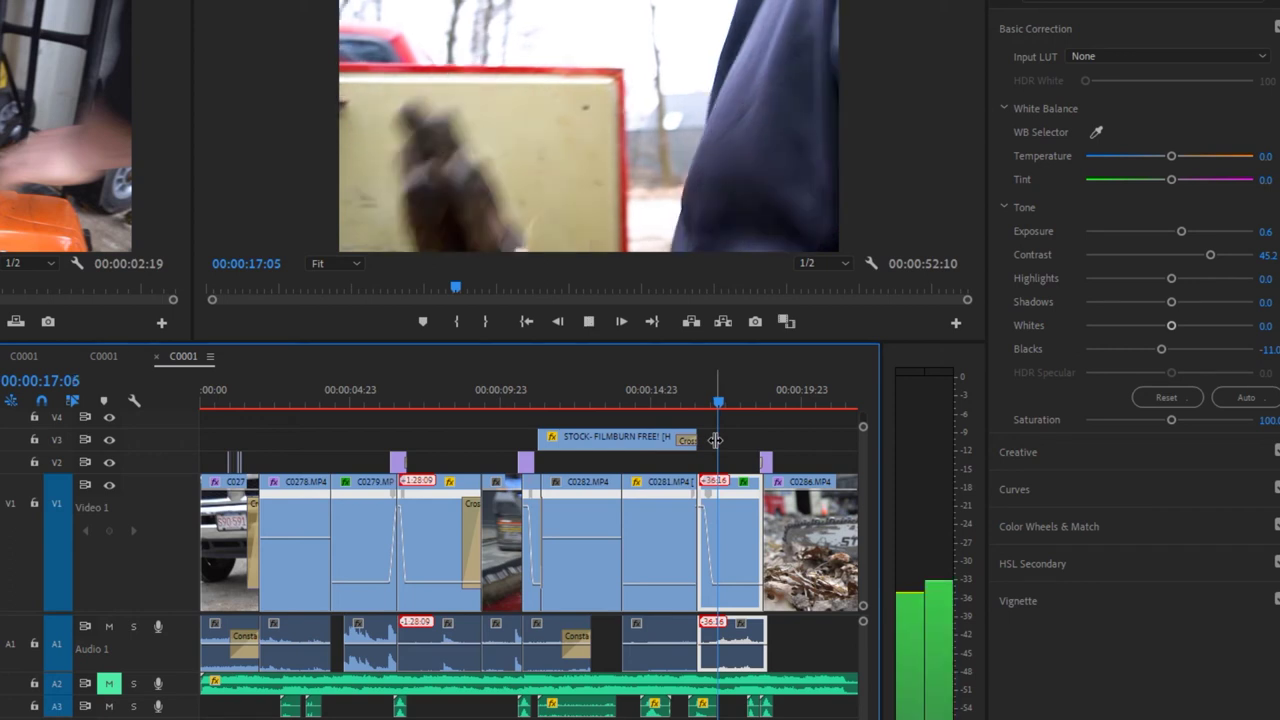
key("space")
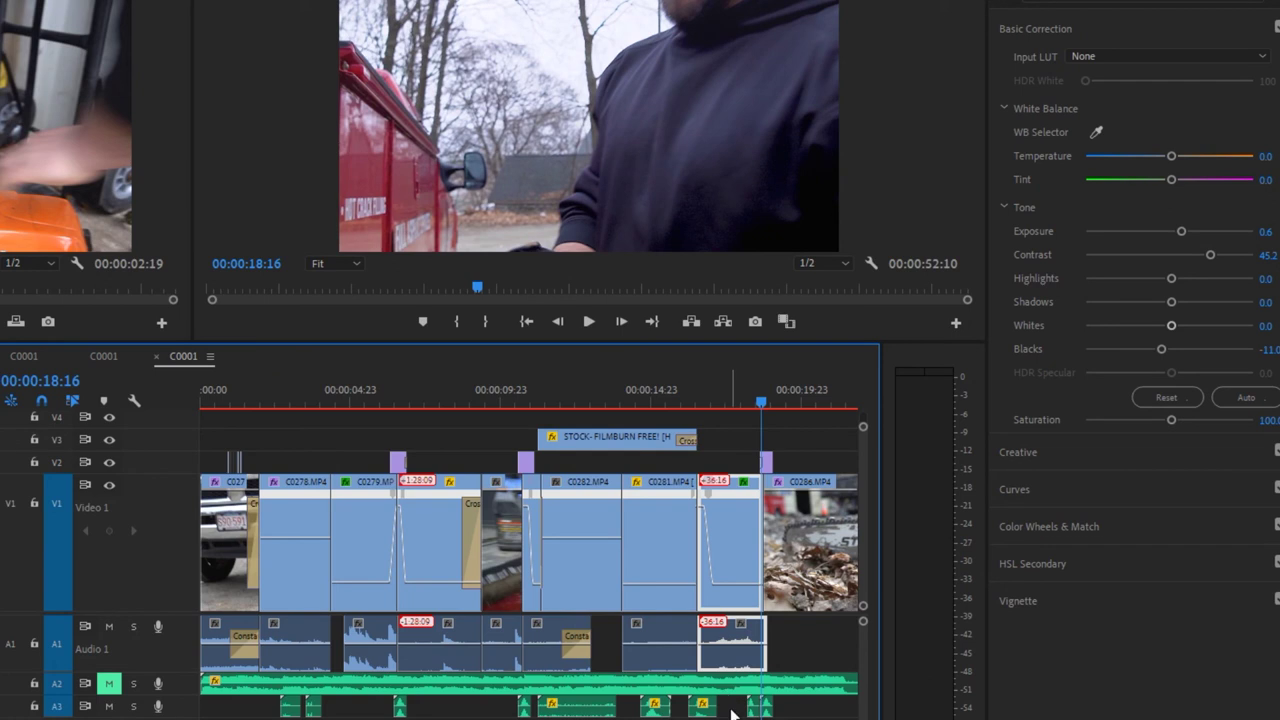
key("space")
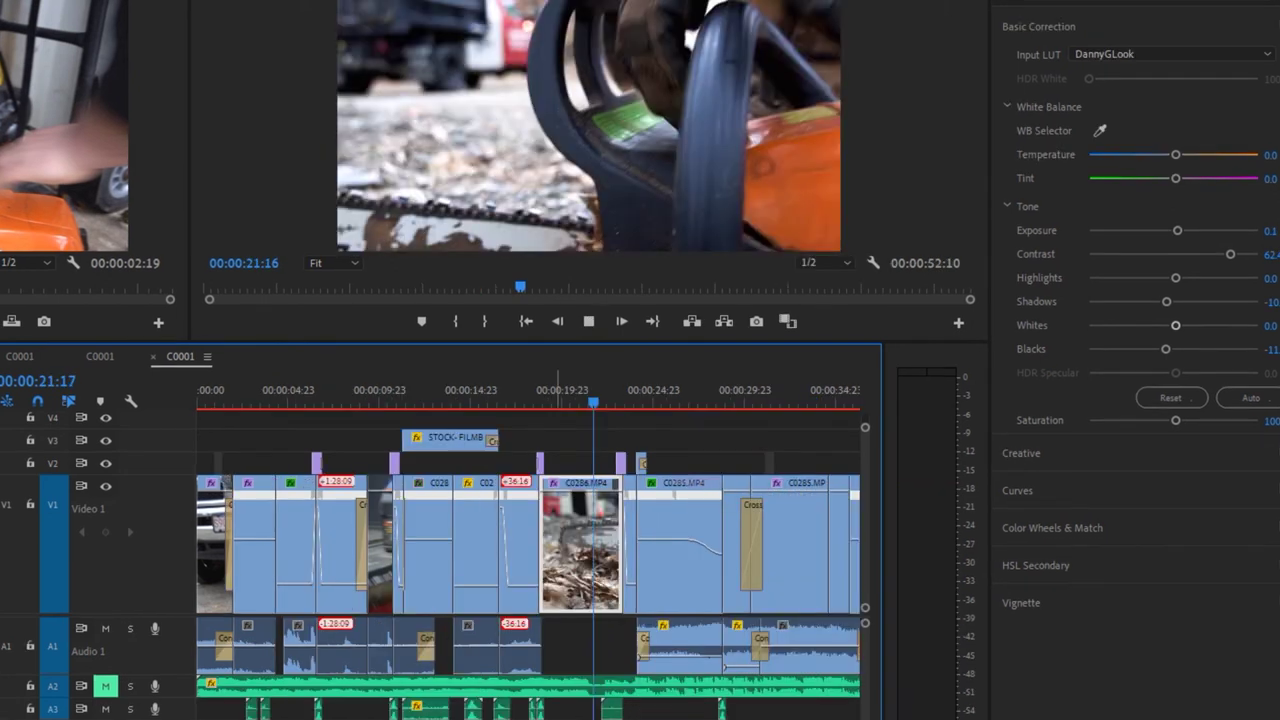
key("space")
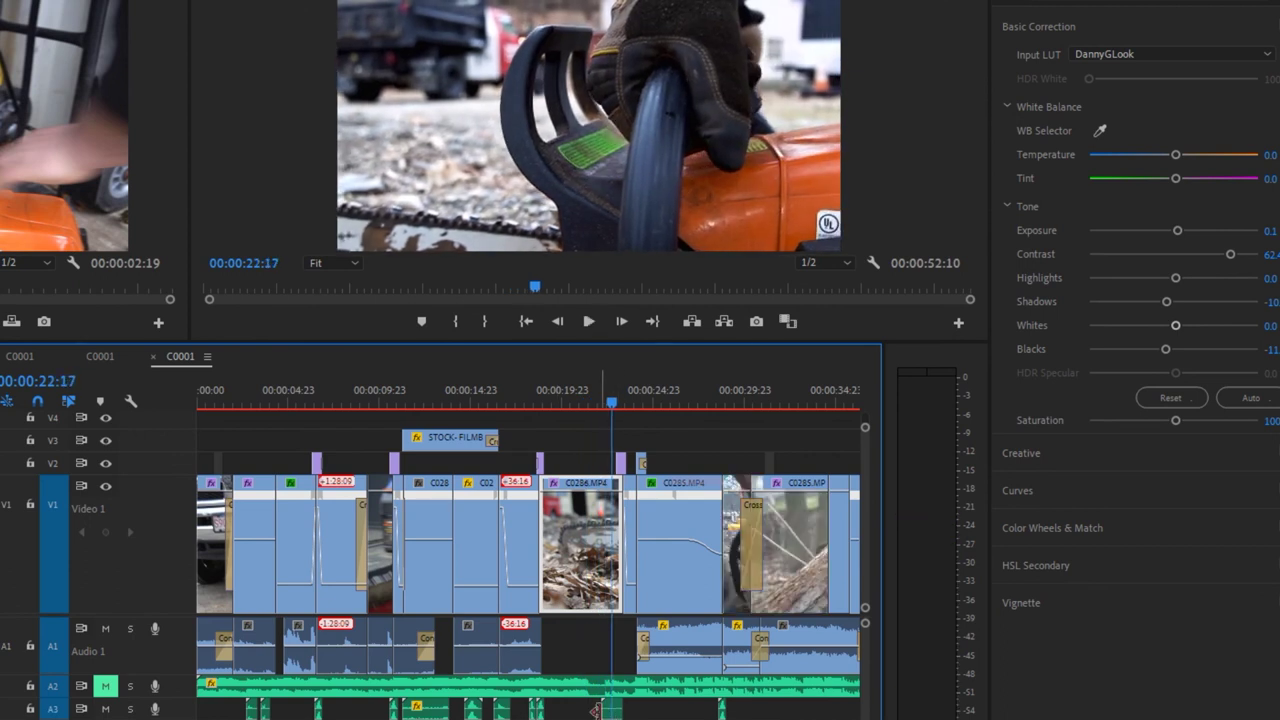
key("space")
key("space")
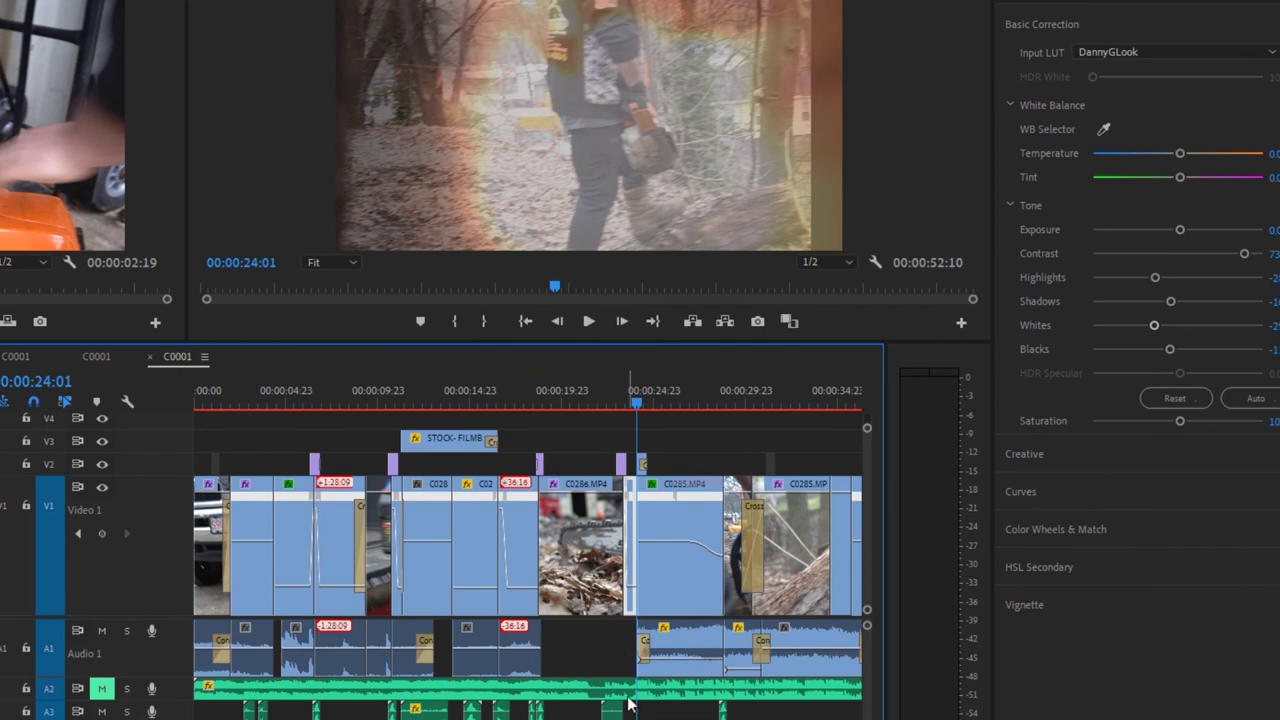
key("Down")
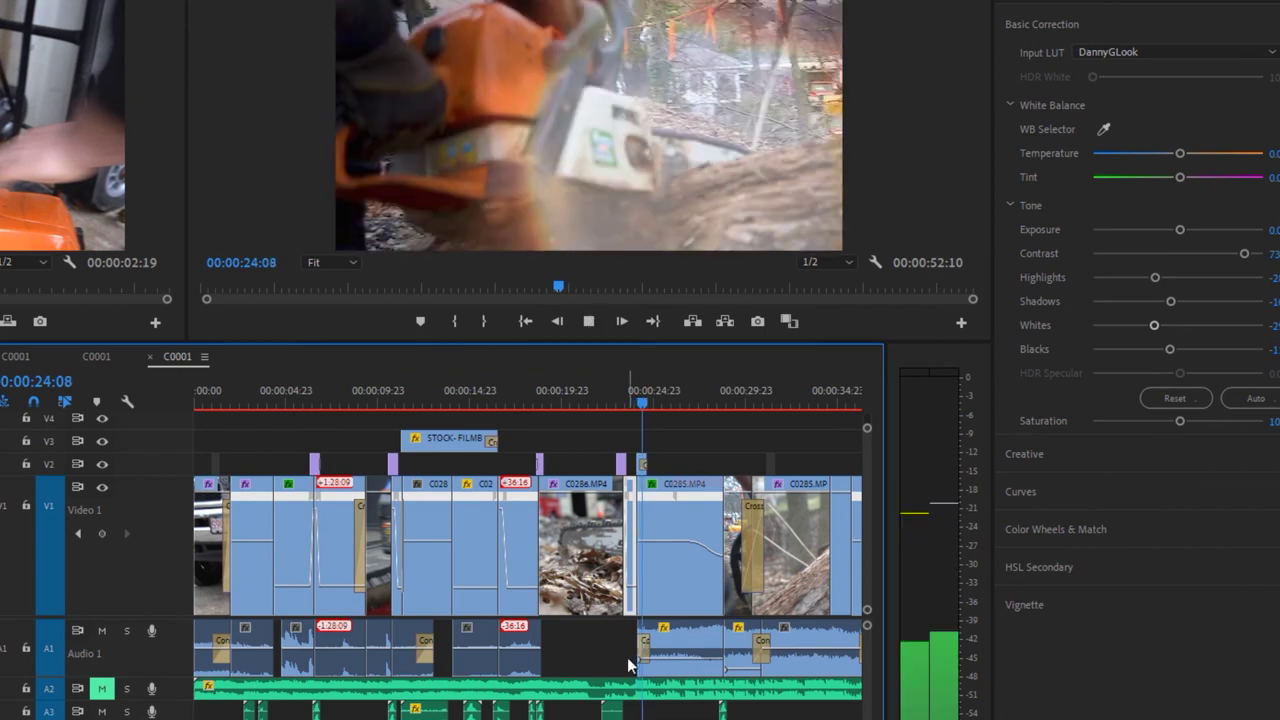
key("d")
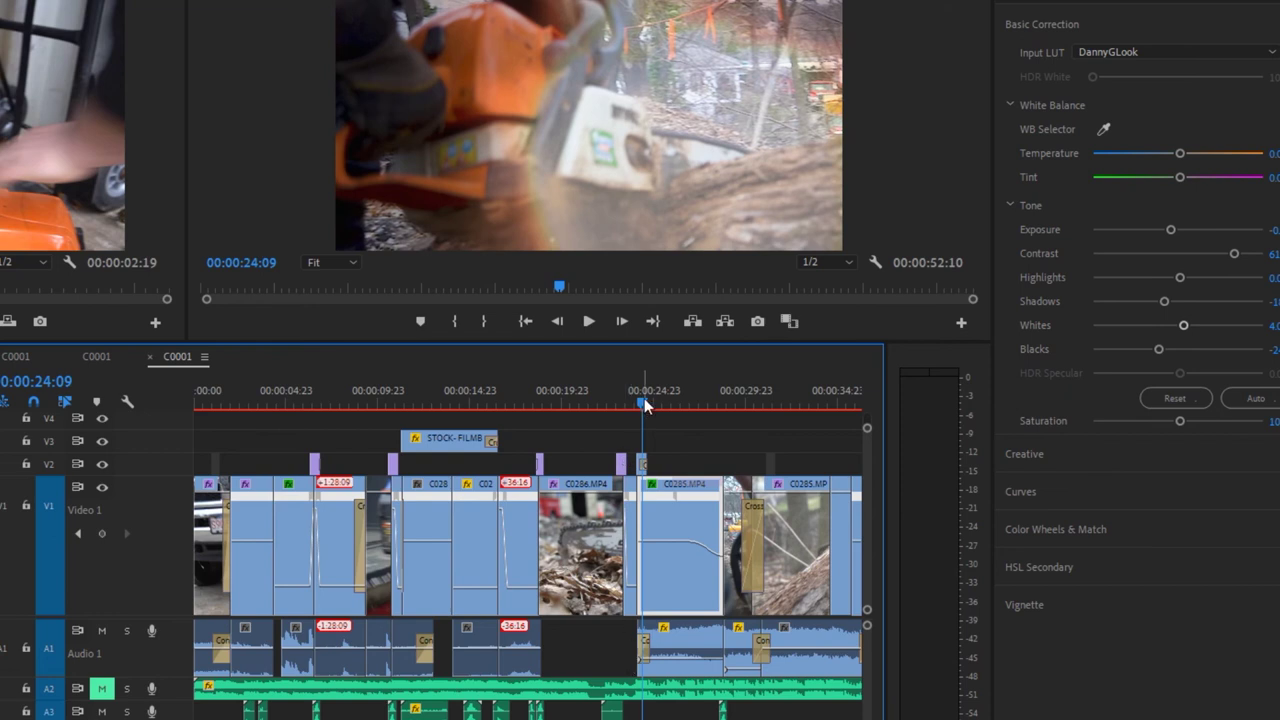
left_click_drag(650, 398, 744, 408)
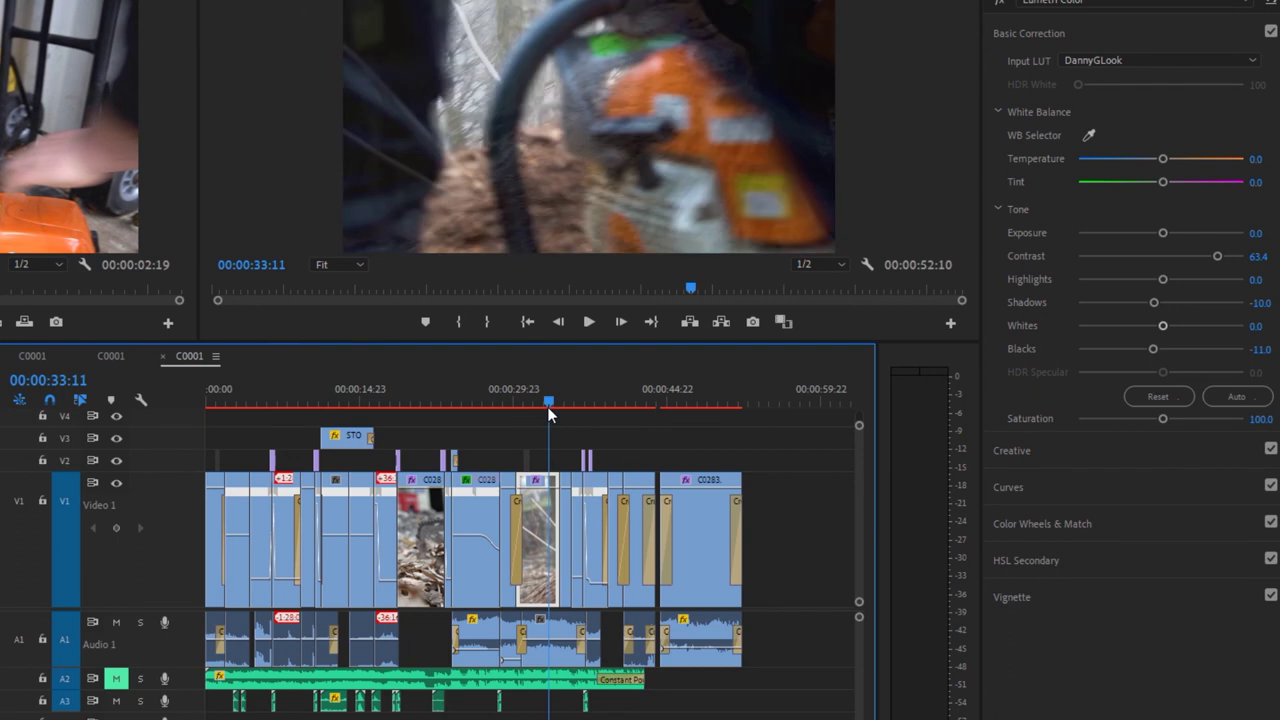
left_click_drag(547, 406, 537, 406)
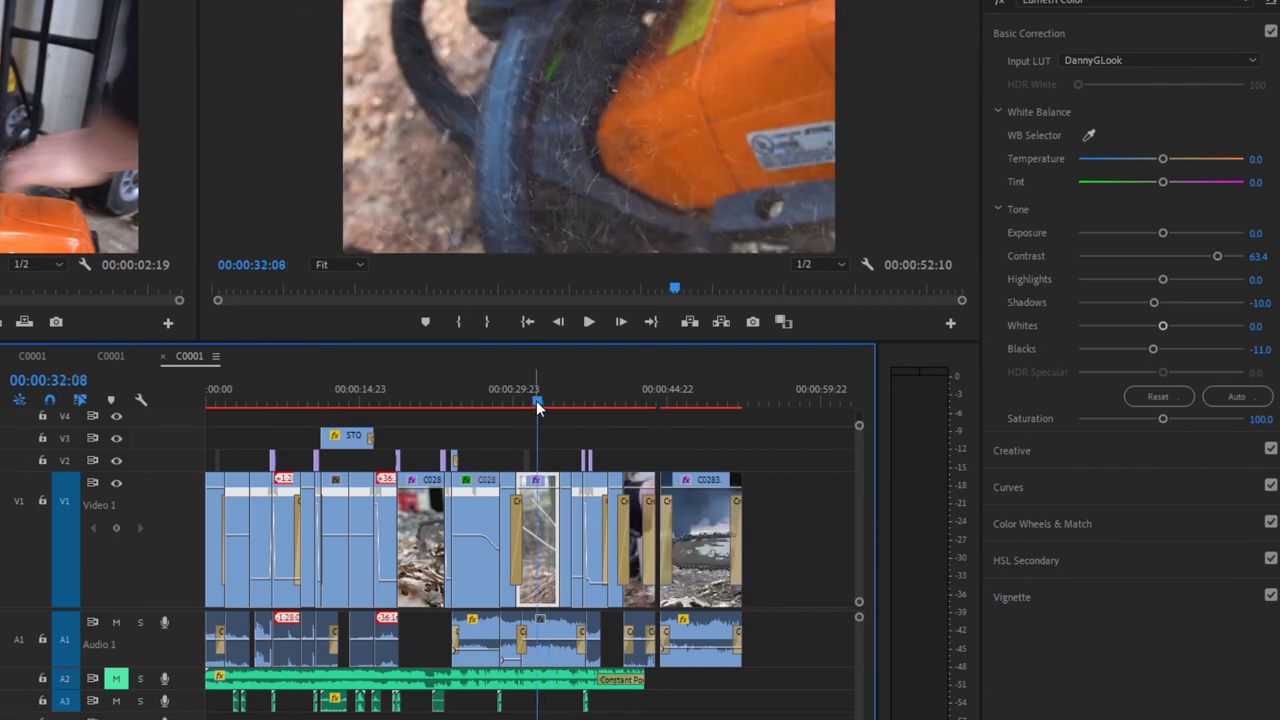
key("space")
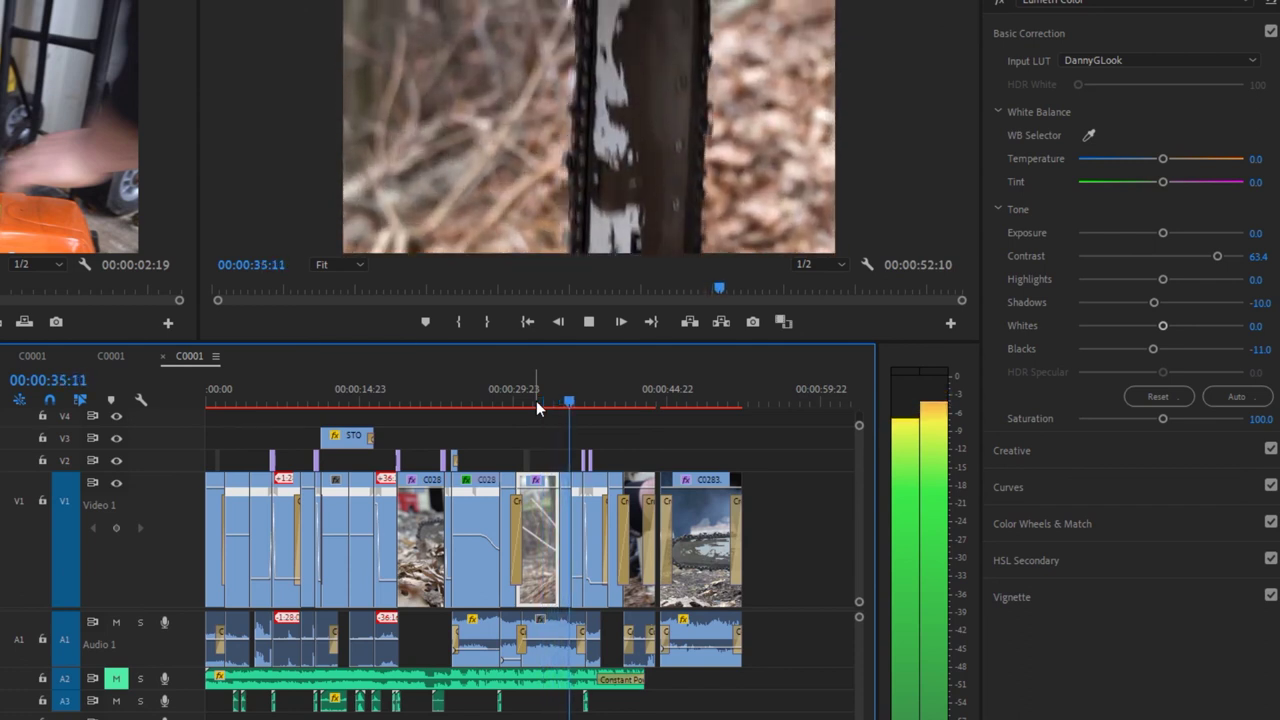
key("space")
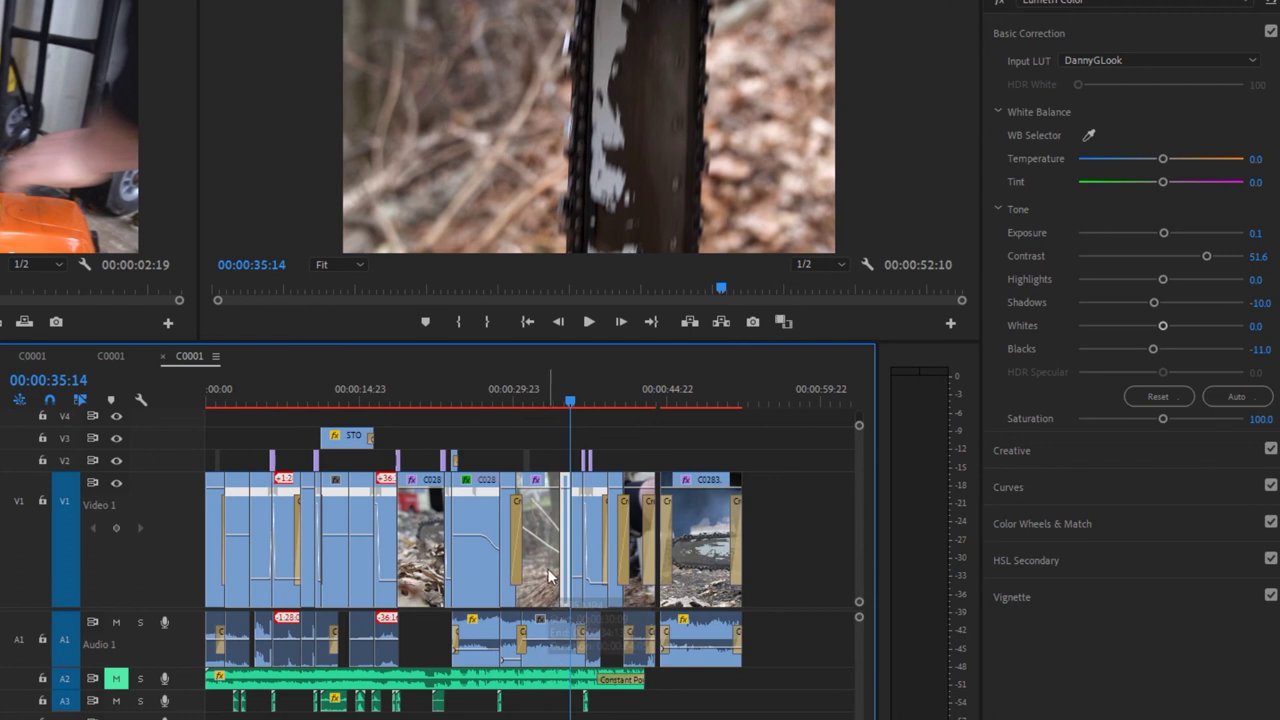
key("space")
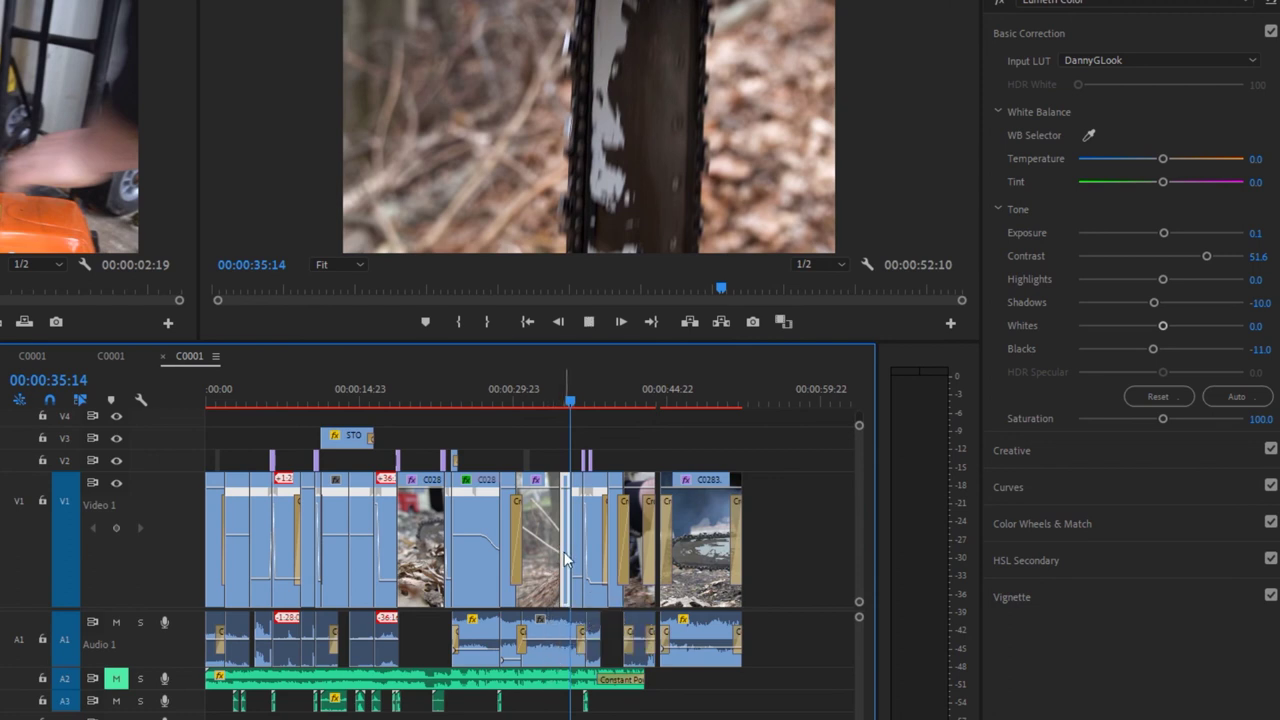
key("space")
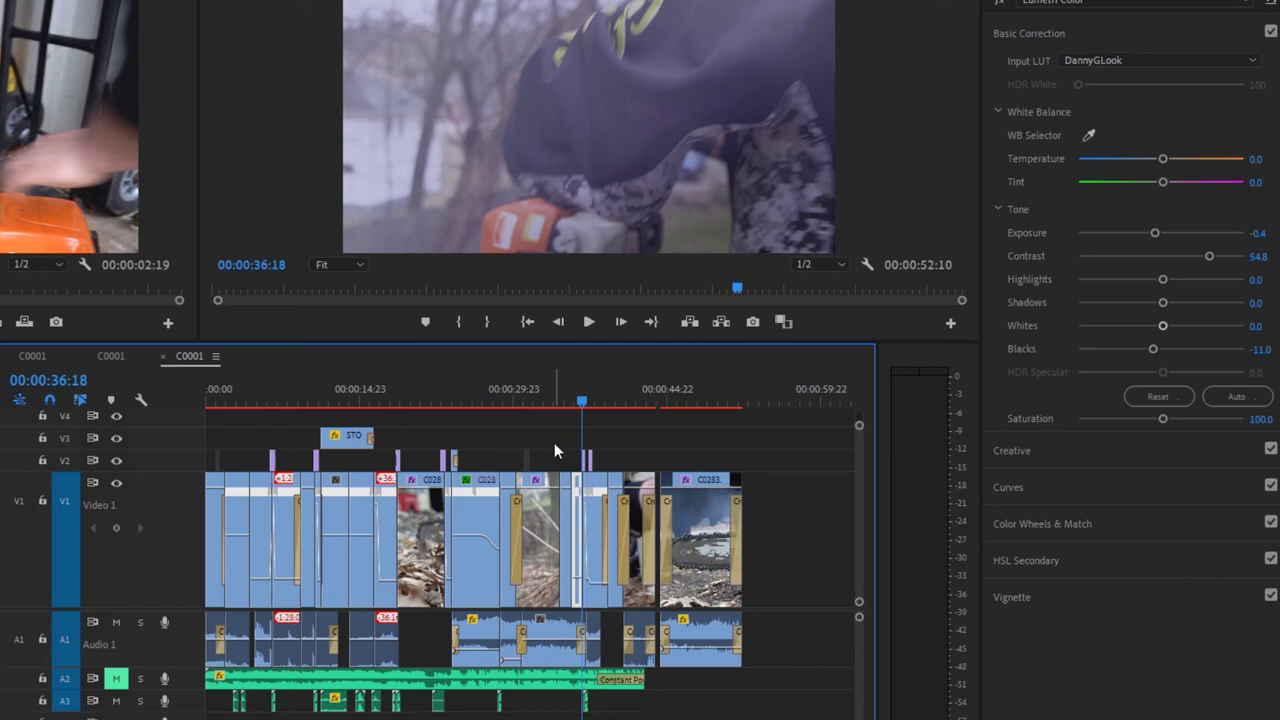
key("space")
key("space")
key("equal")
key("equal")
key("equal")
key("equal")
key("equal")
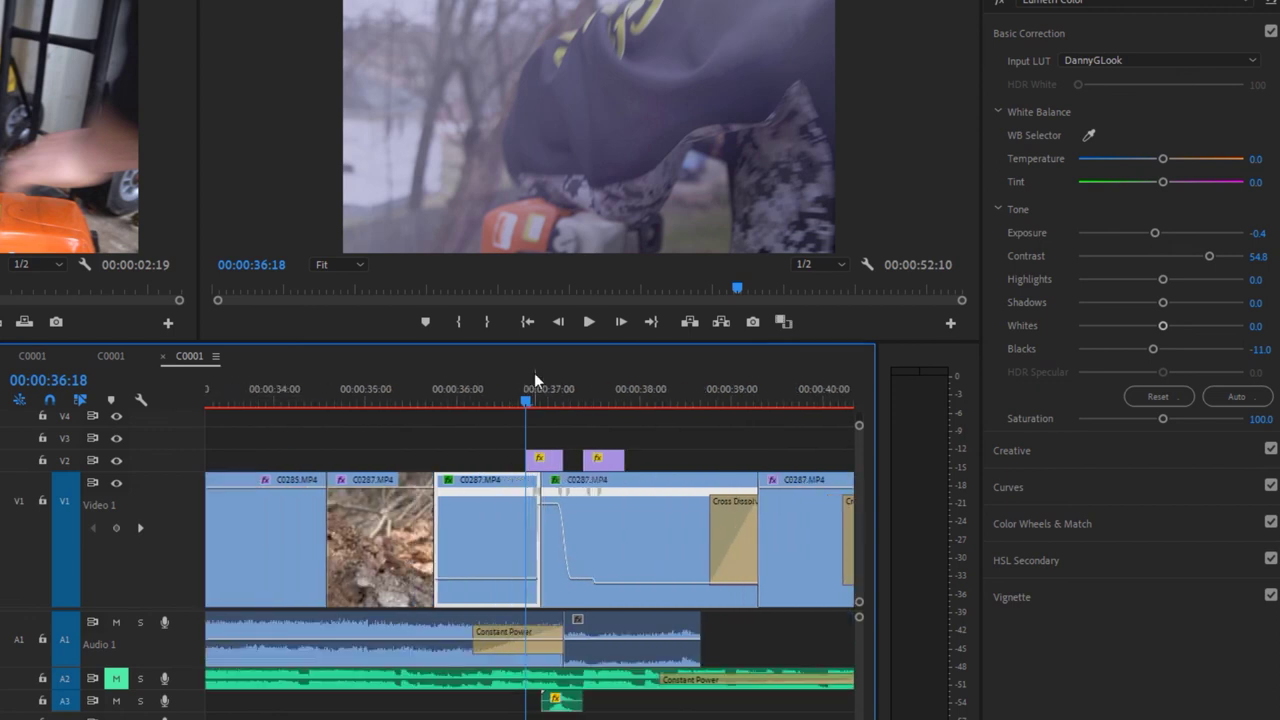
left_click_drag(536, 404, 540, 420)
left_click(540, 461)
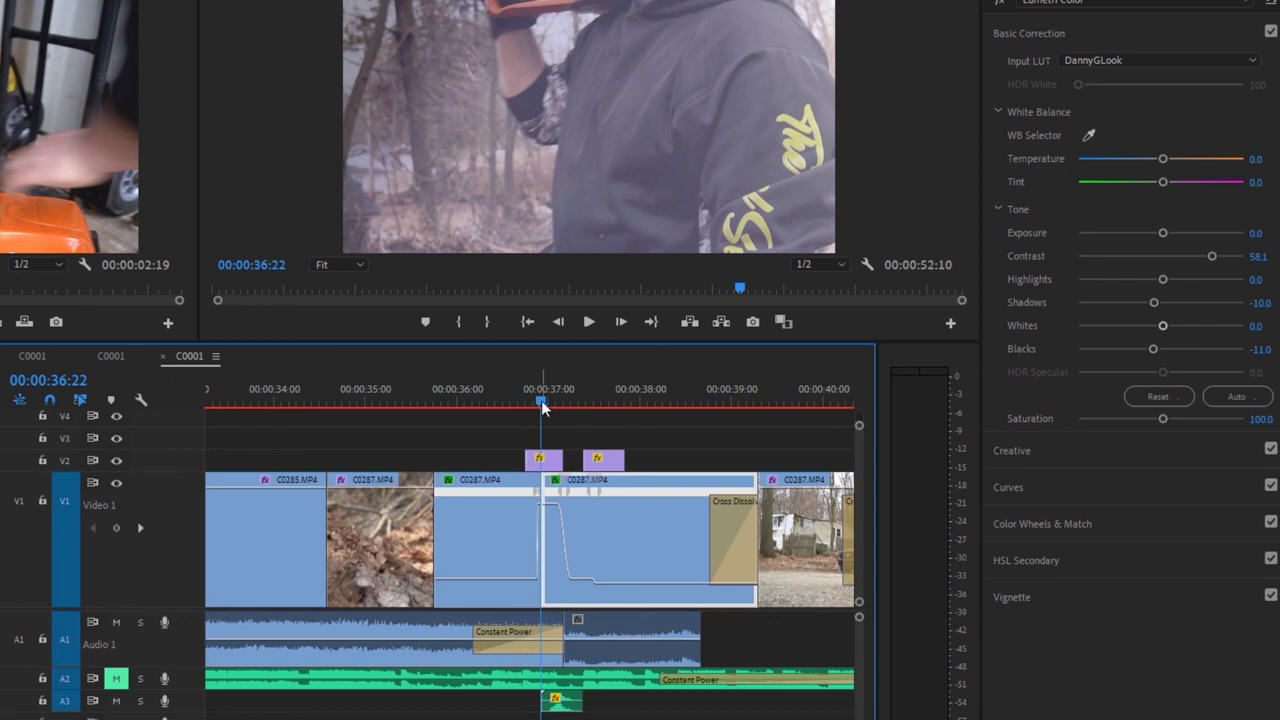
key("space")
key("space")
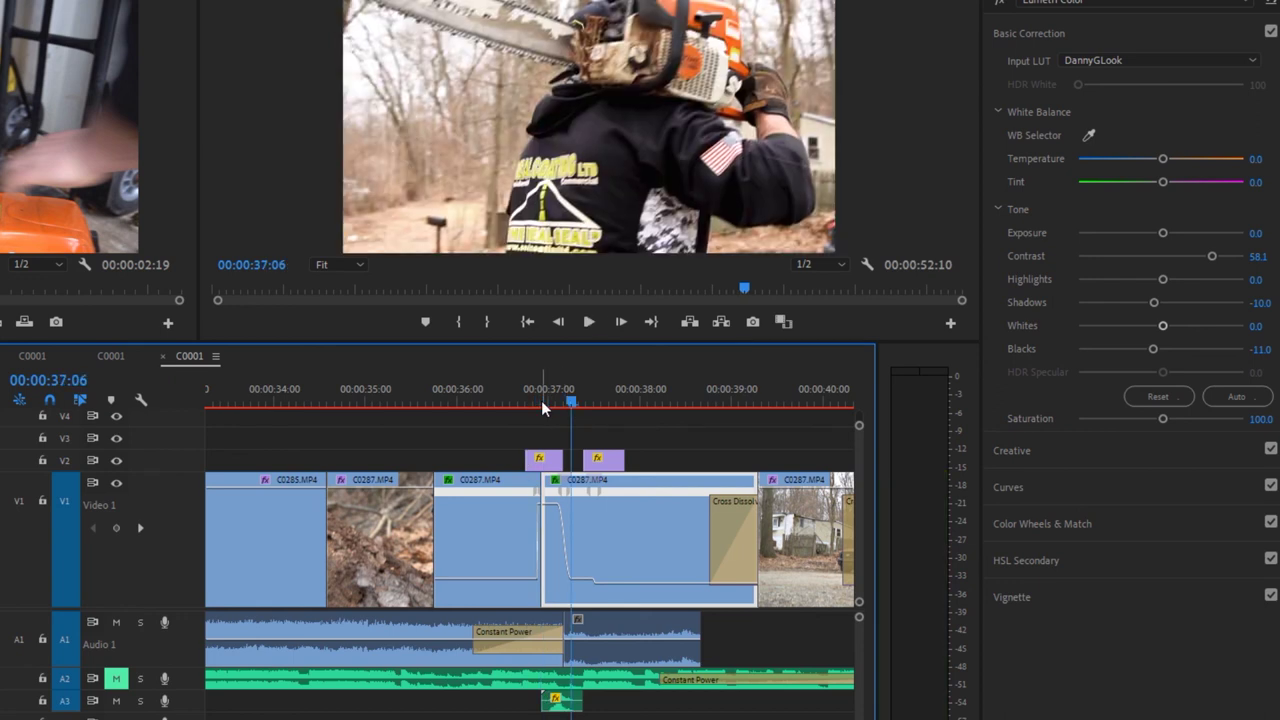
key("space")
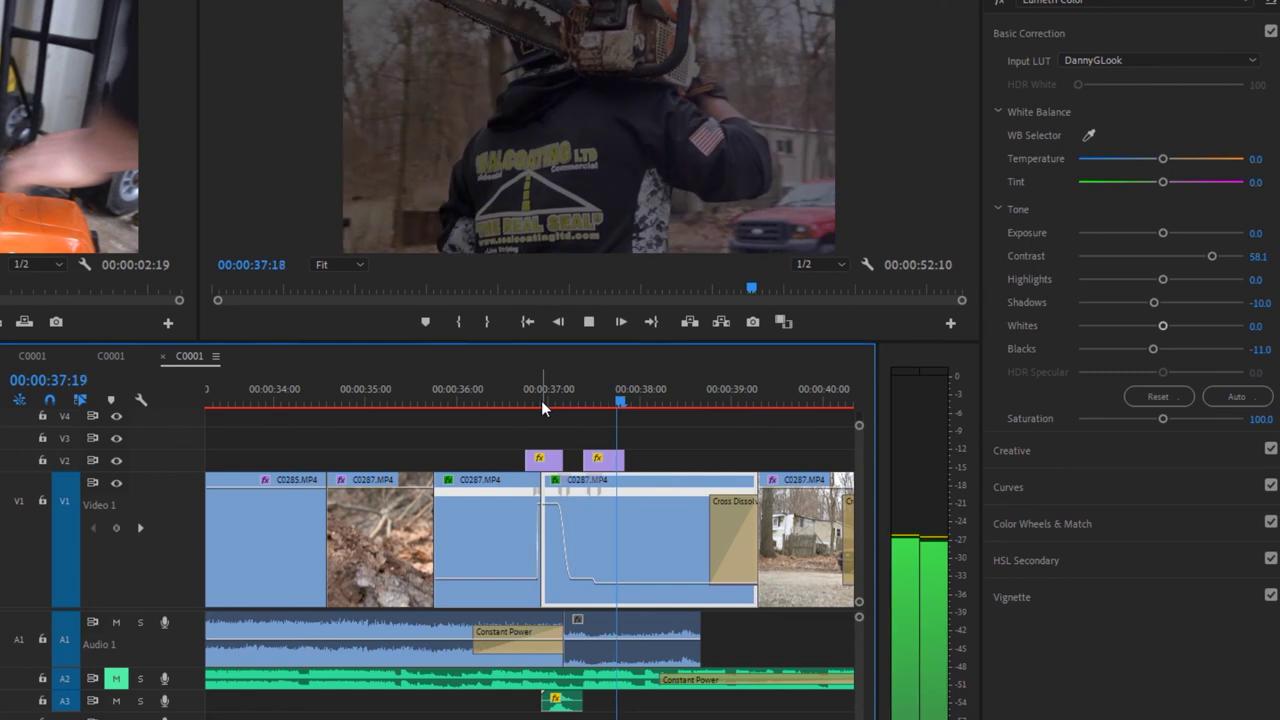
key("space")
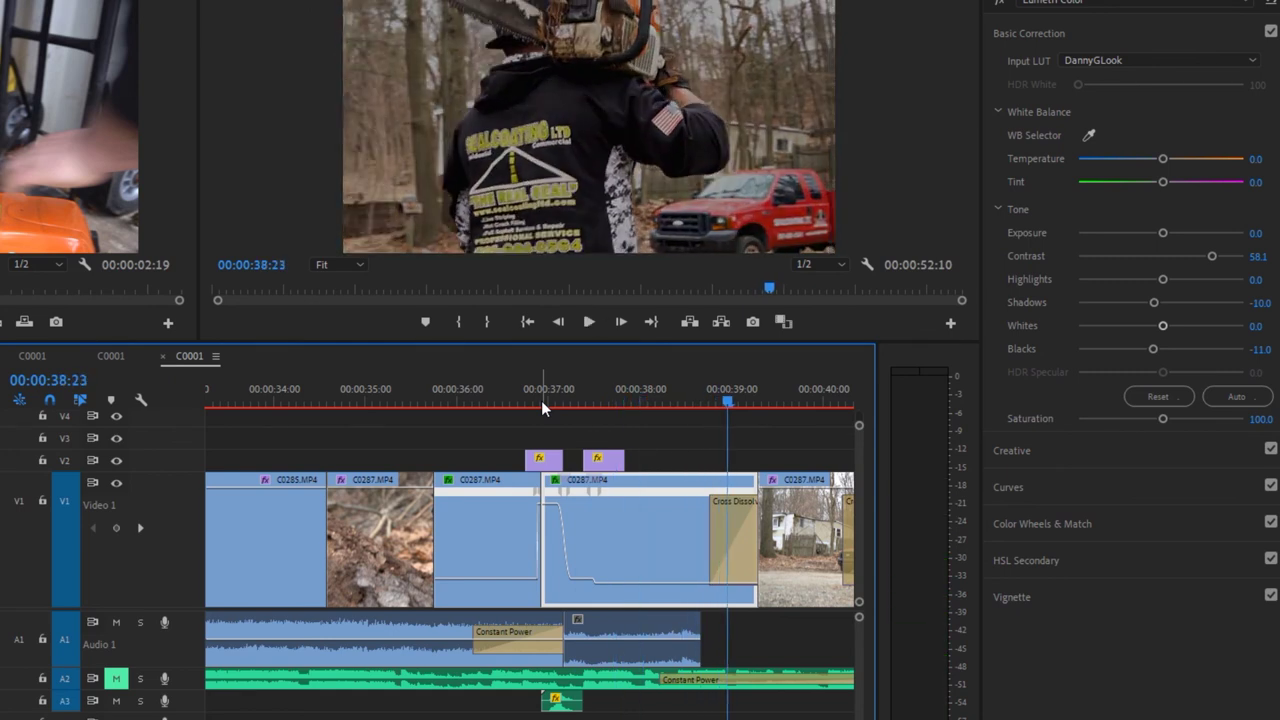
key("space")
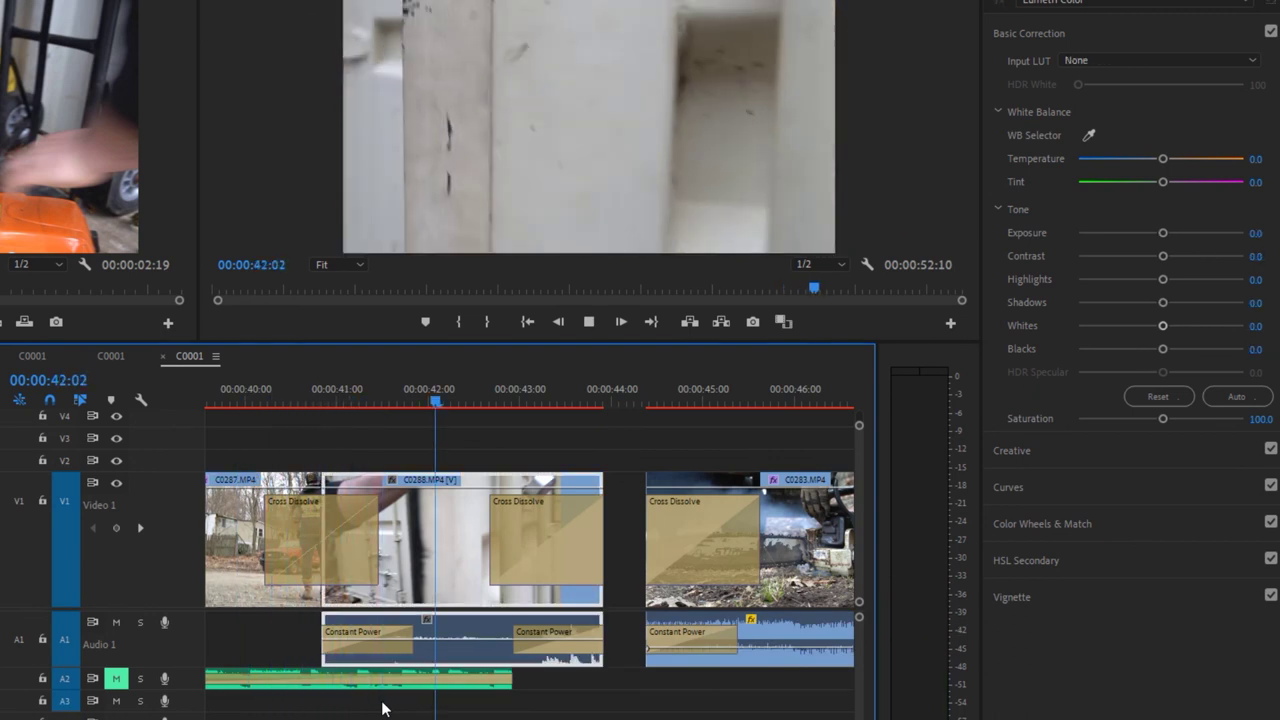
key("space")
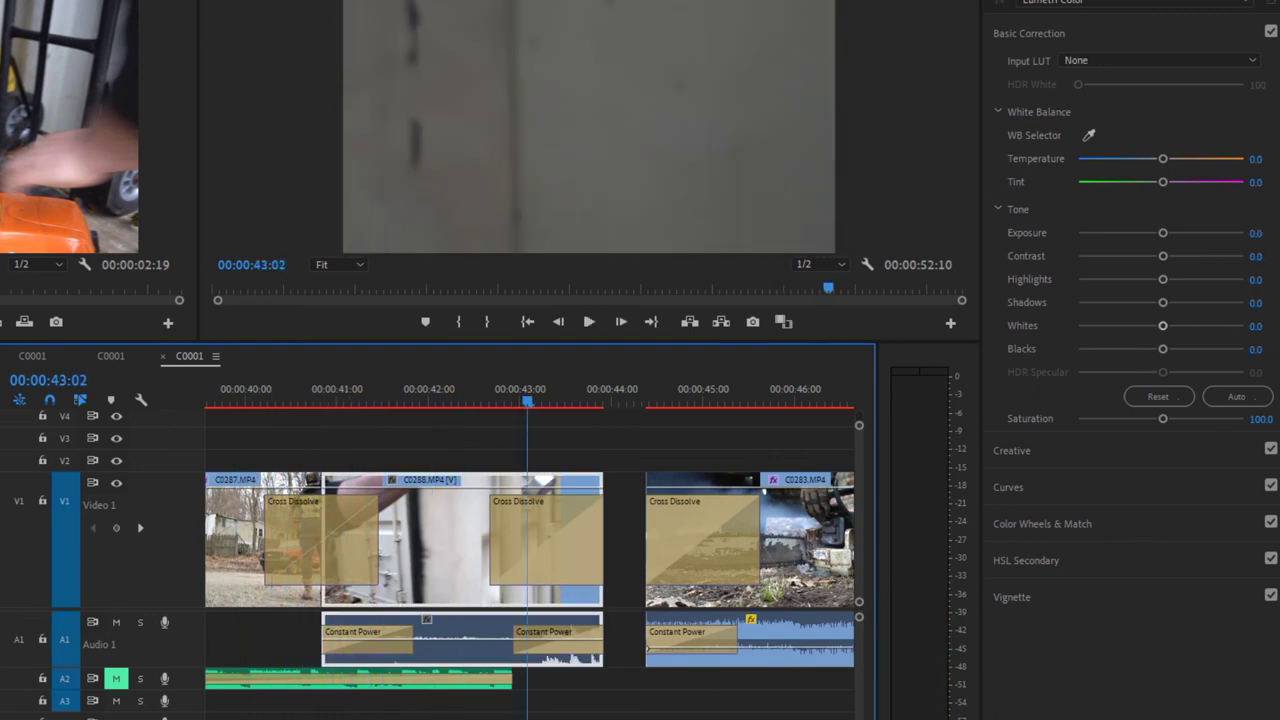
key("minus")
key("minus")
key("minus")
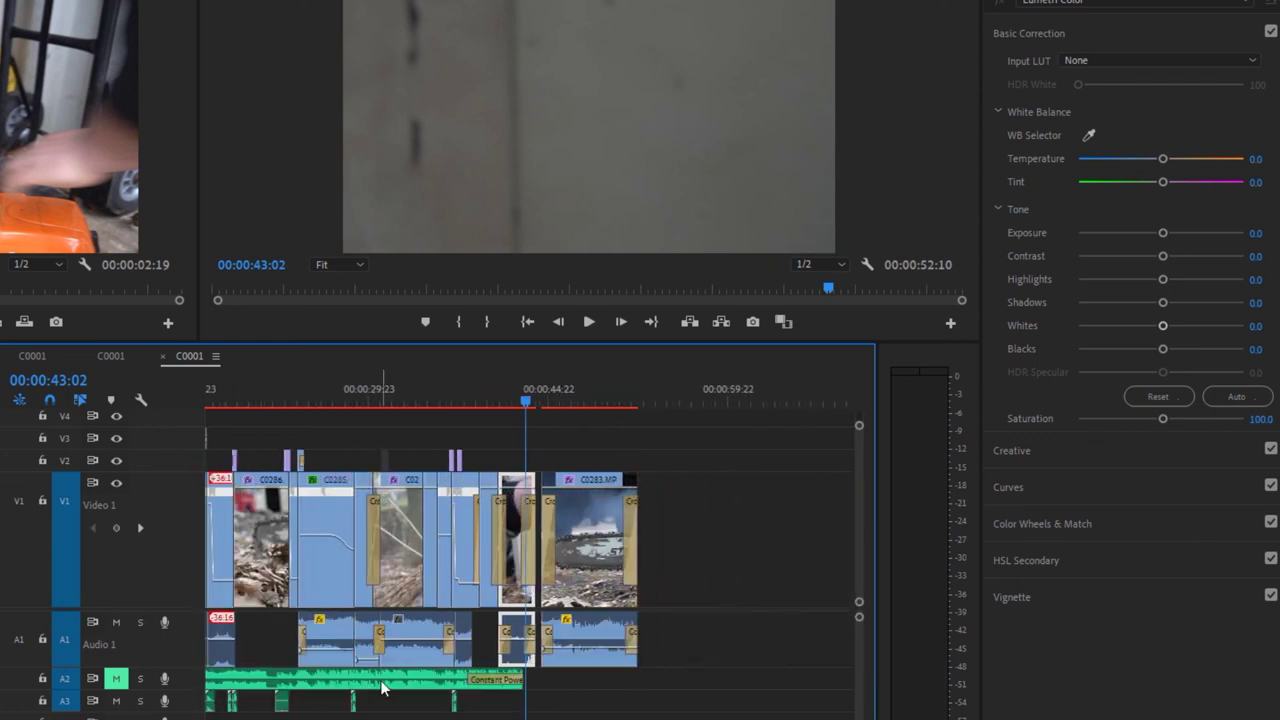
key("space")
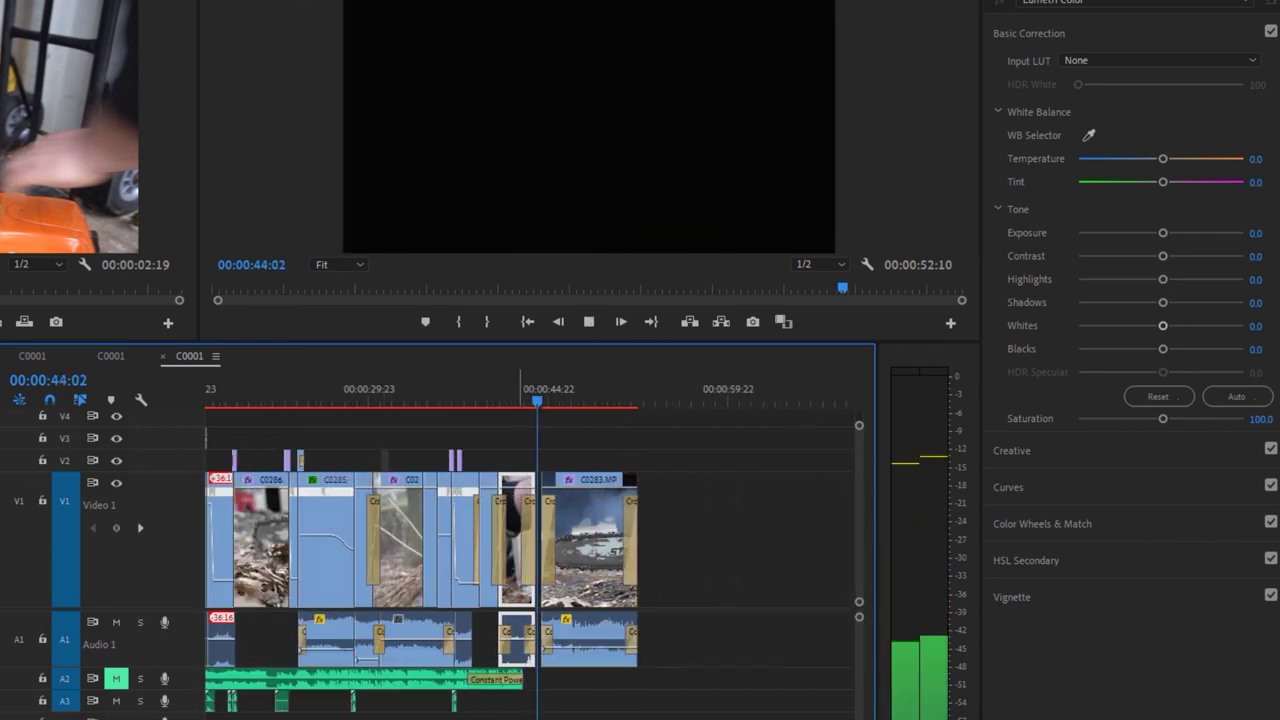
key("space")
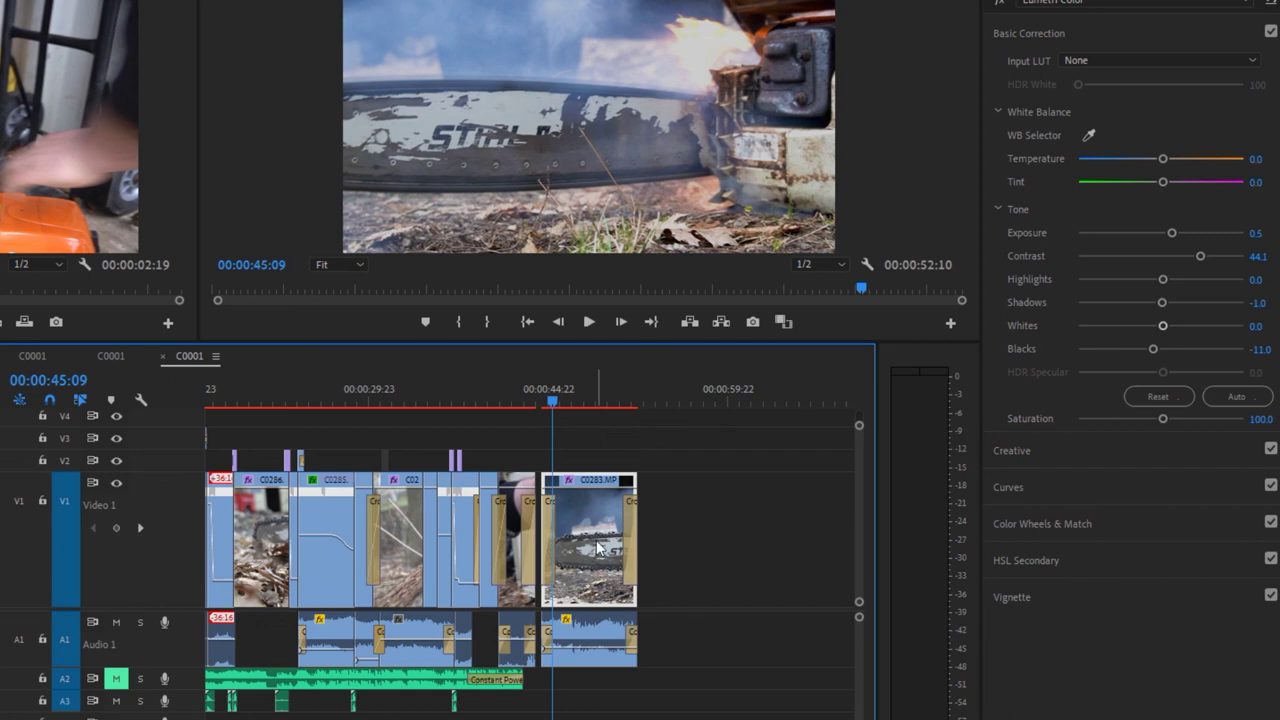
left_click(752, 322)
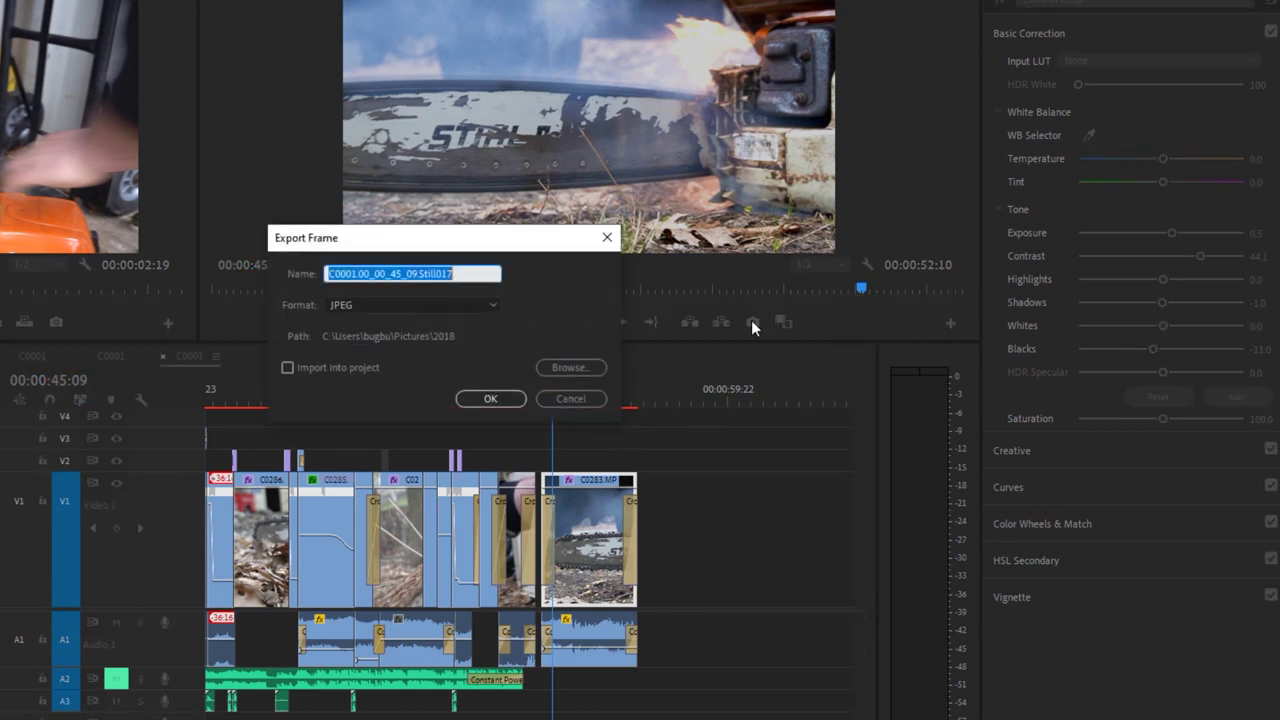
left_click(609, 238)
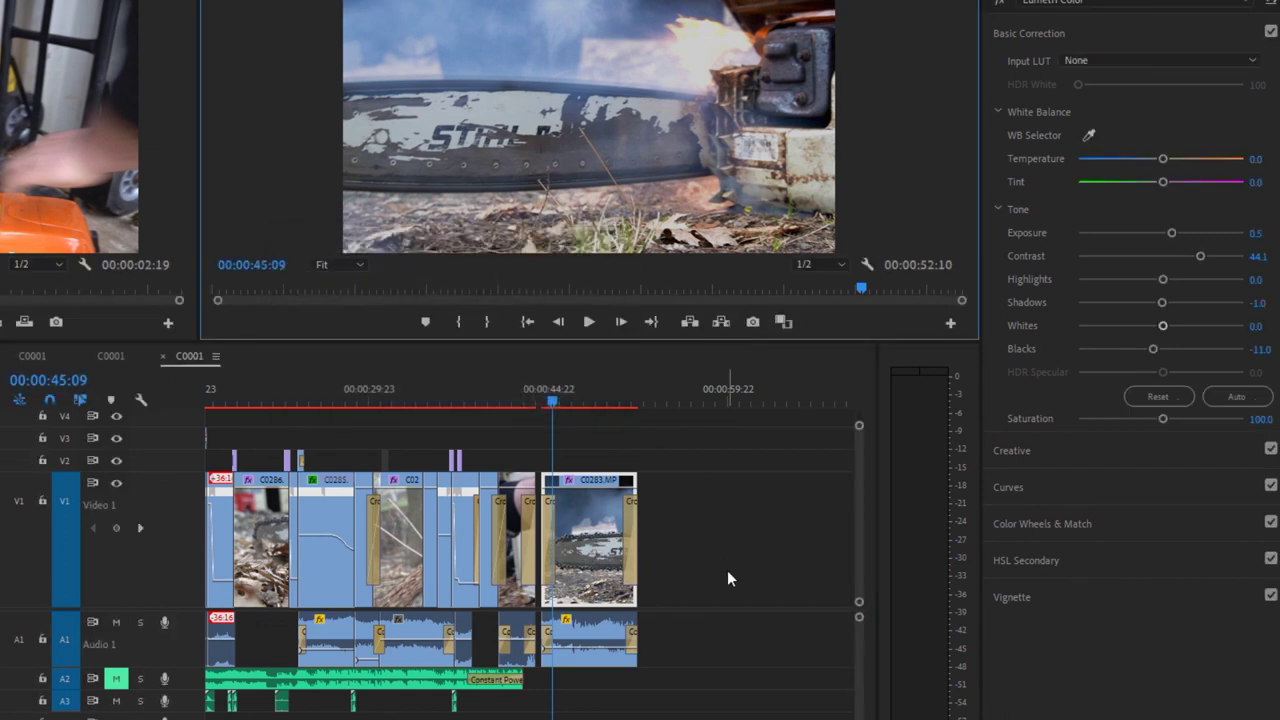